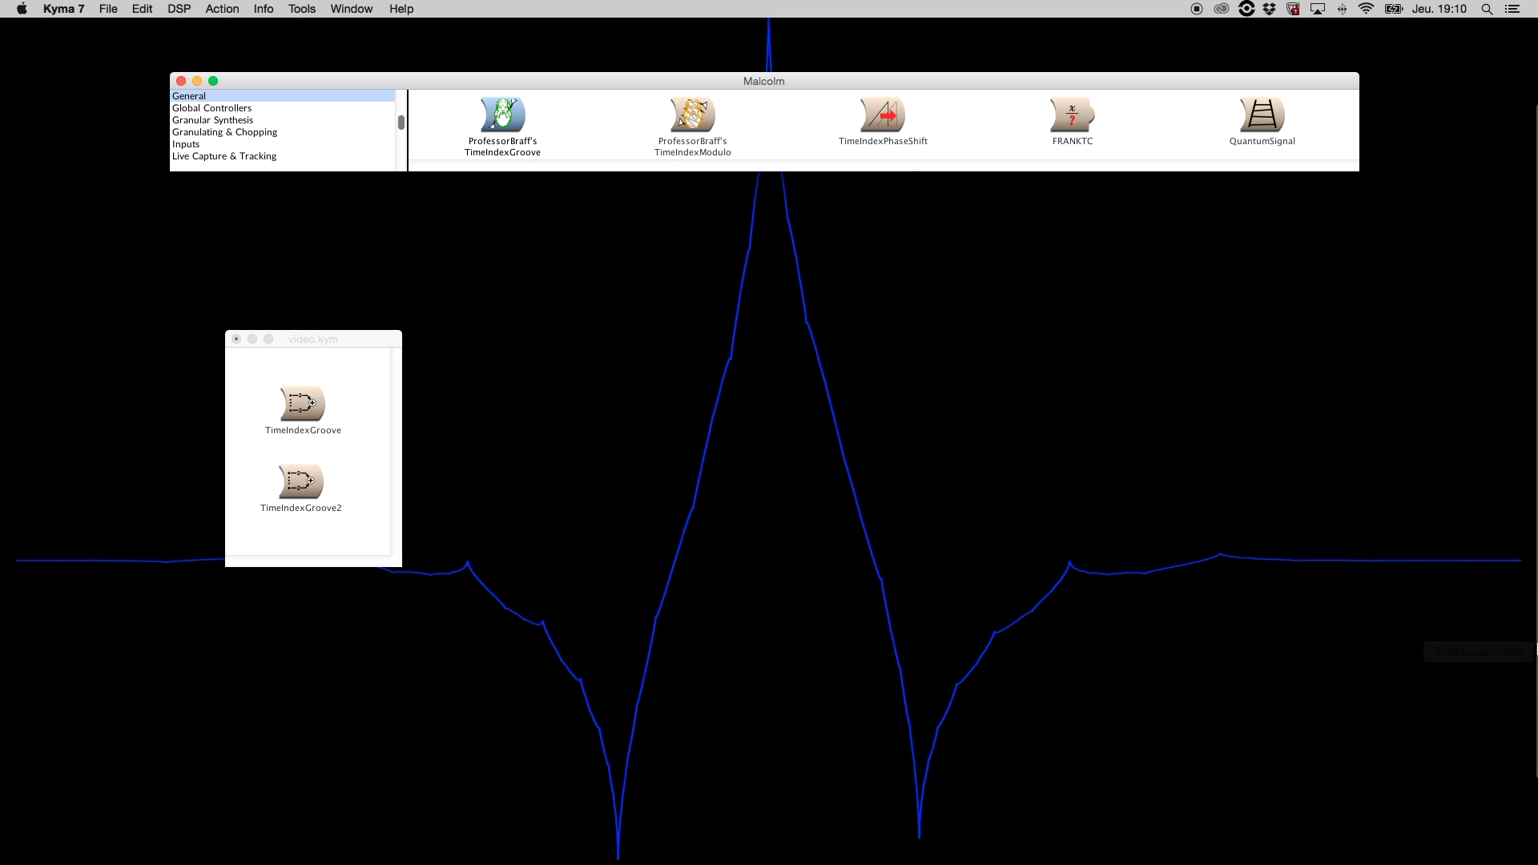
Switch to Safari, open the Basic Principles page of general-theory-of-rhythm.org and view the phrased tuplet diagrams, starting with Swing
mouse_move(1535, 651)
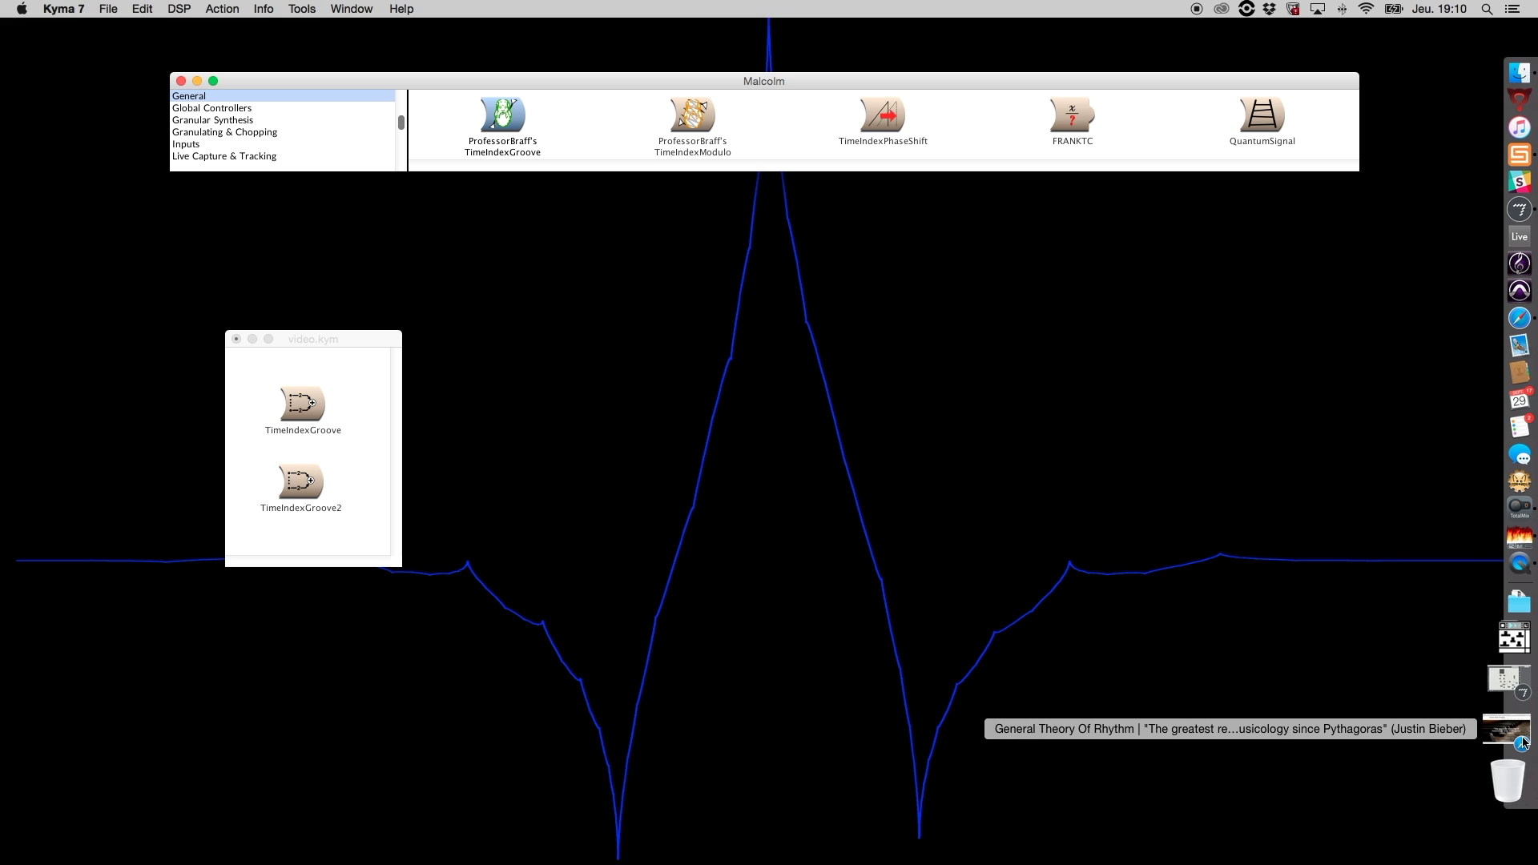
left_click(1523, 742)
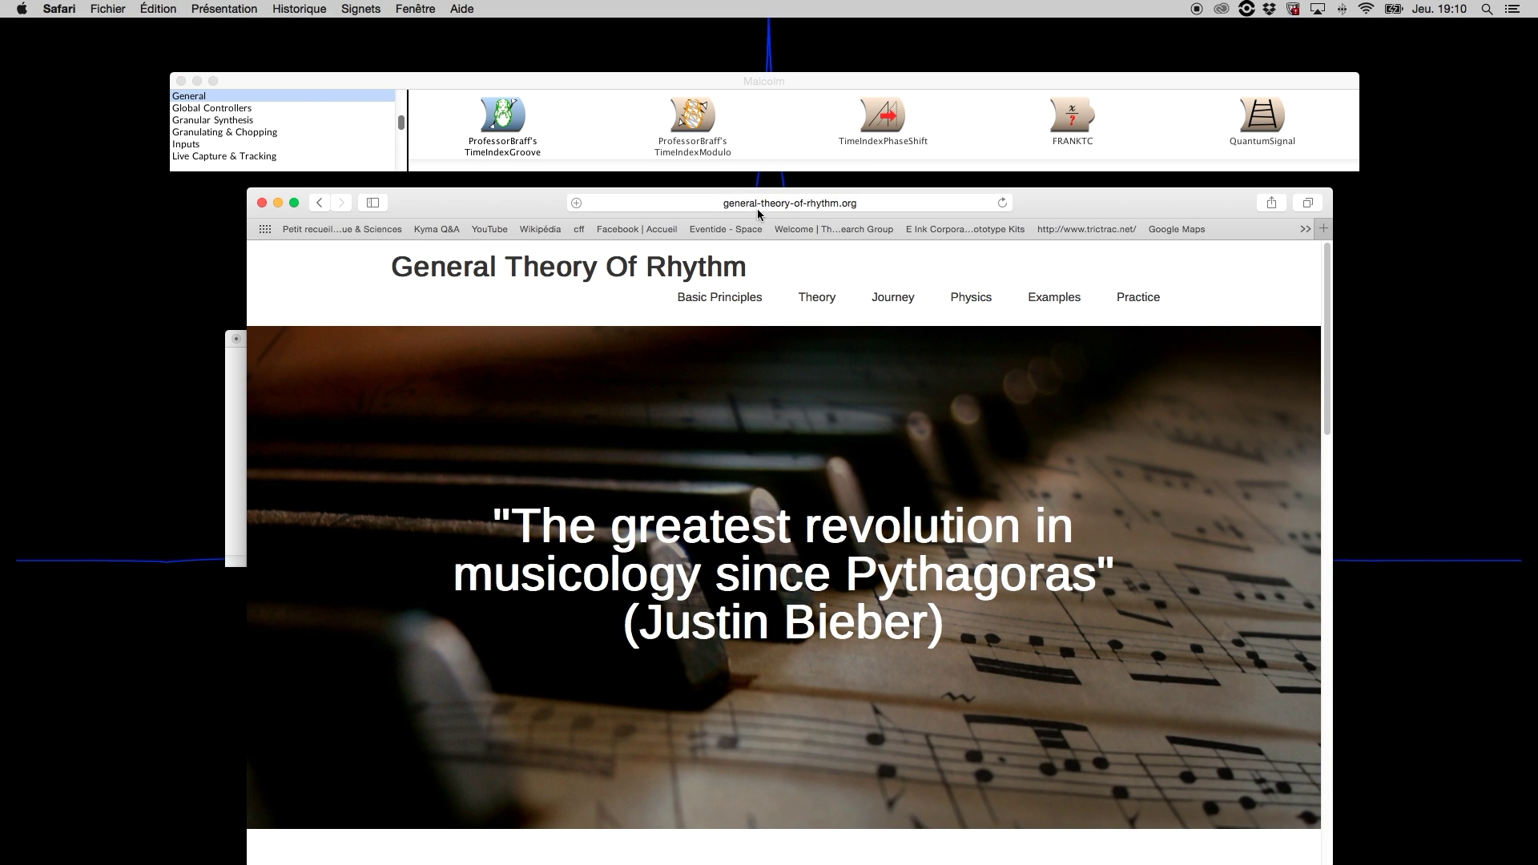
left_click(870, 202)
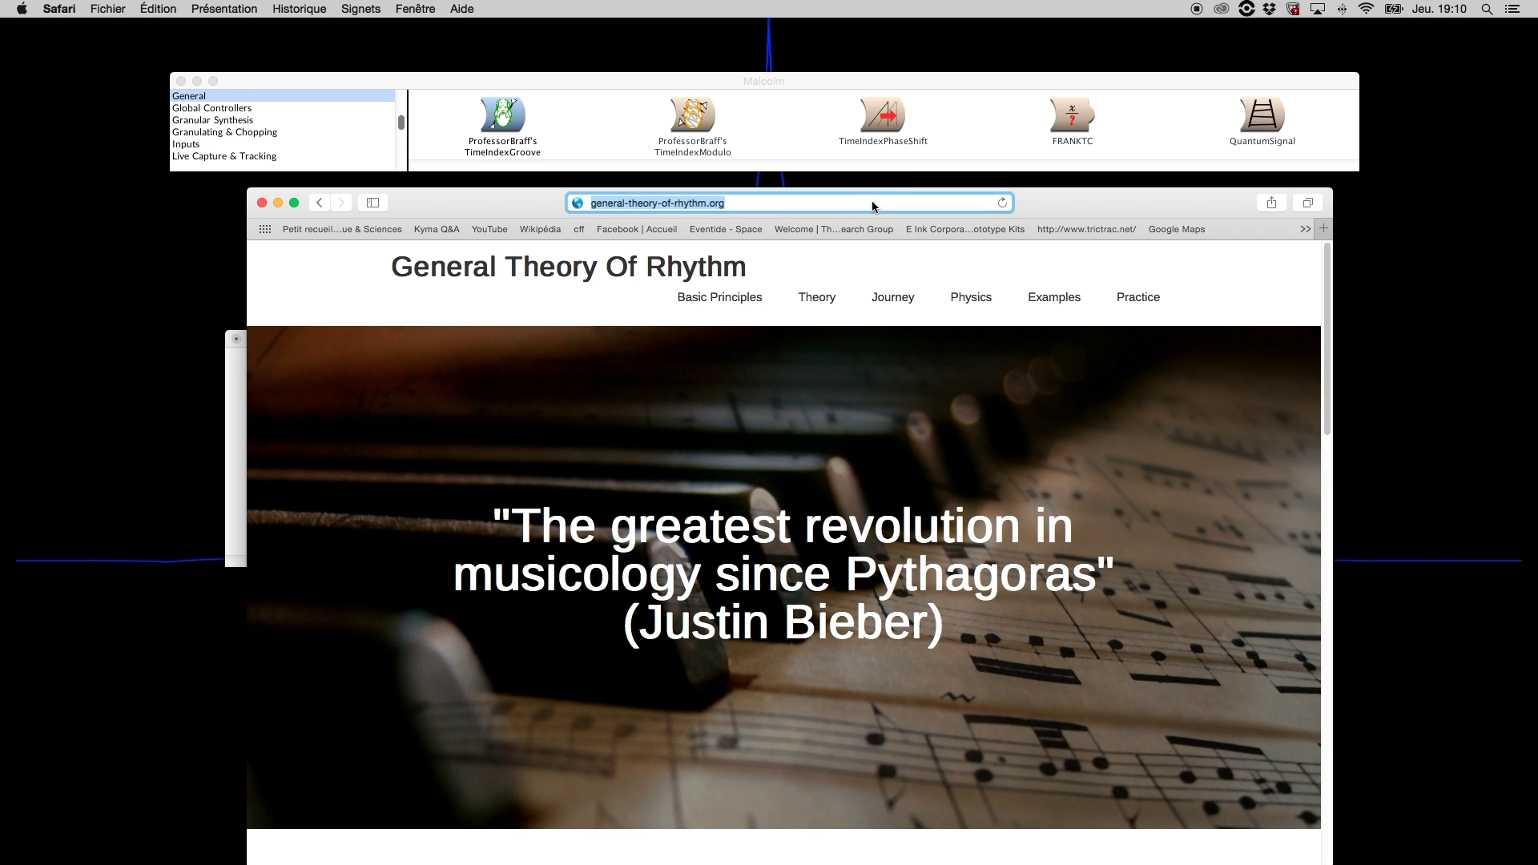
left_click(854, 203)
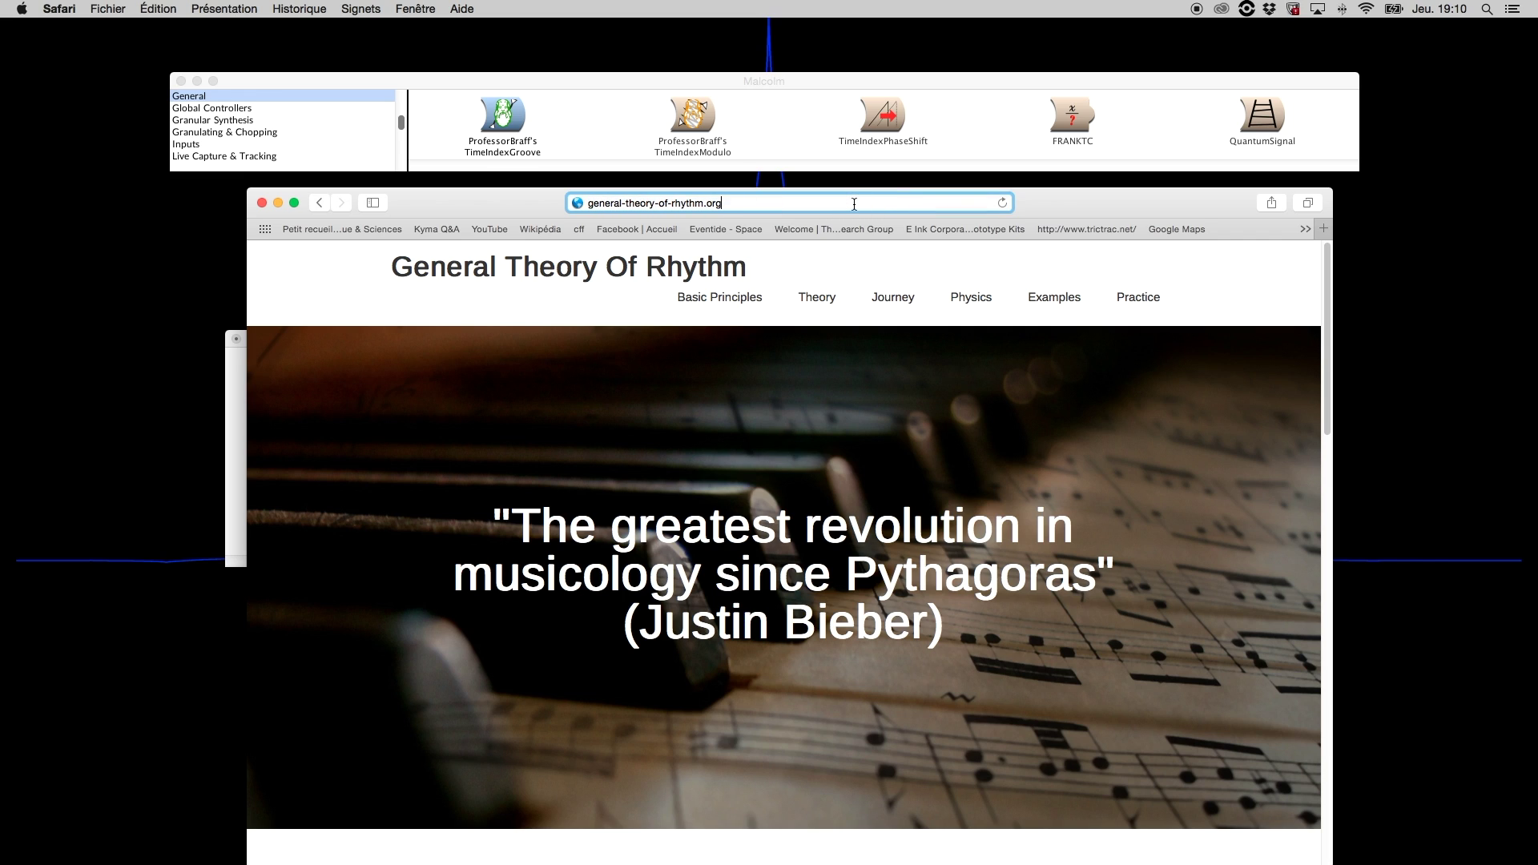
left_click(748, 297)
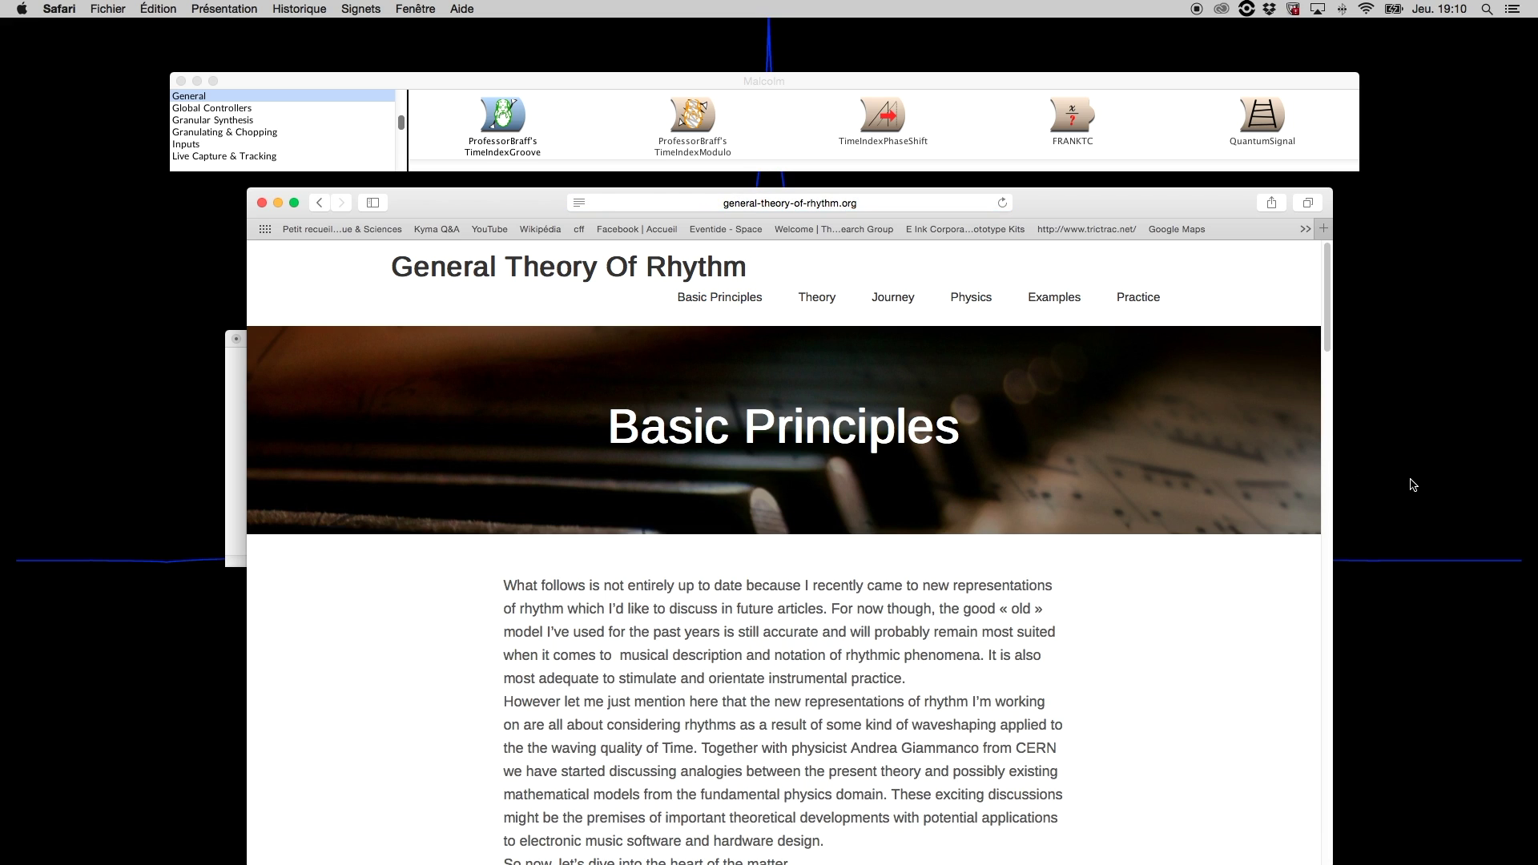
left_click_drag(1326, 333, 1321, 544)
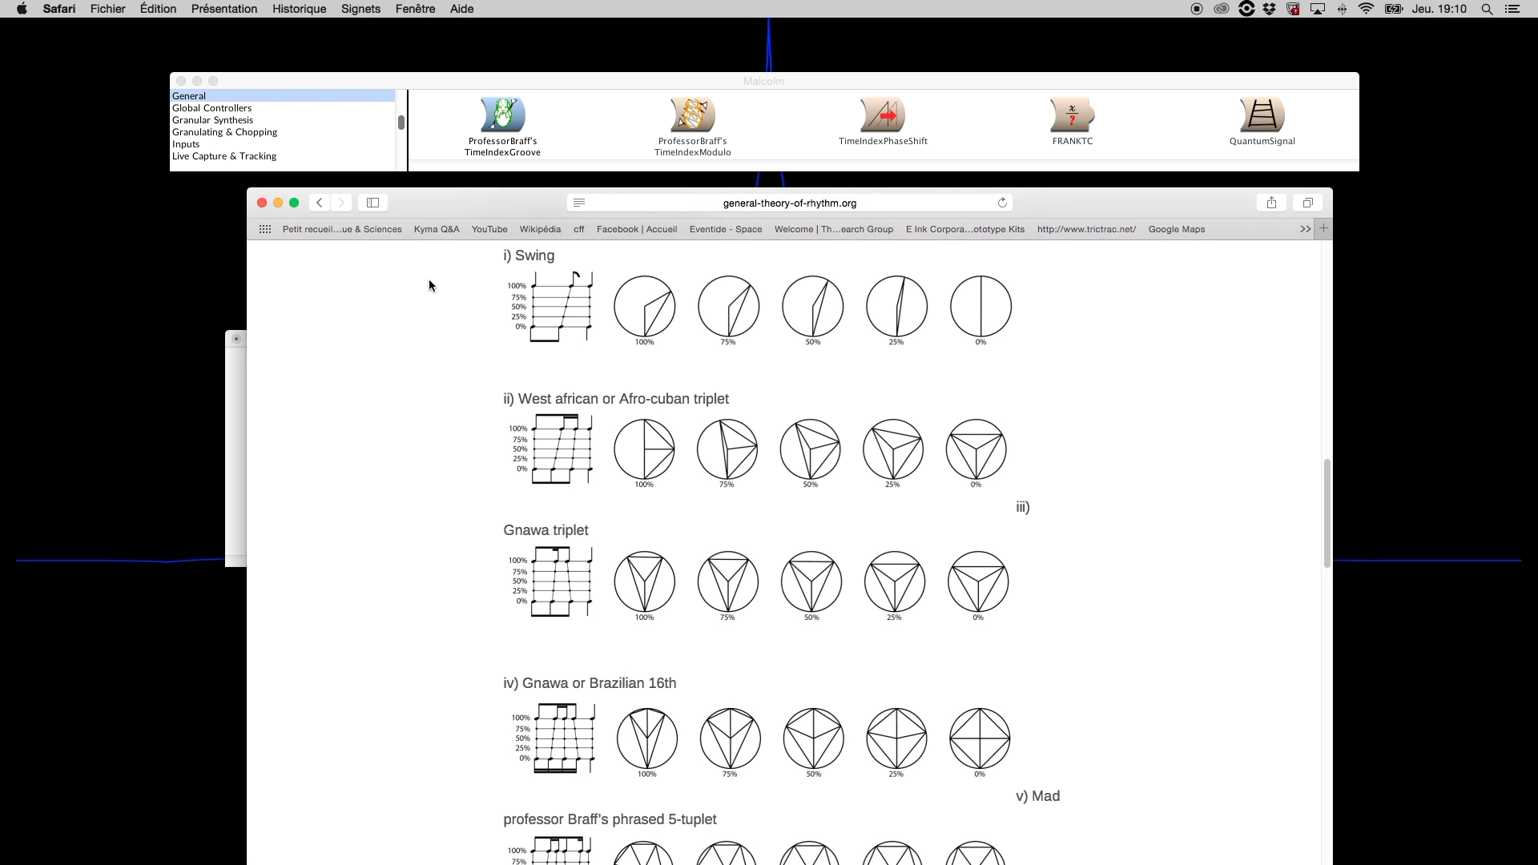
Minimize the Safari window, return to Kyma and make the Malcolm window slightly taller and move it upward
left_click(278, 202)
left_click(575, 83)
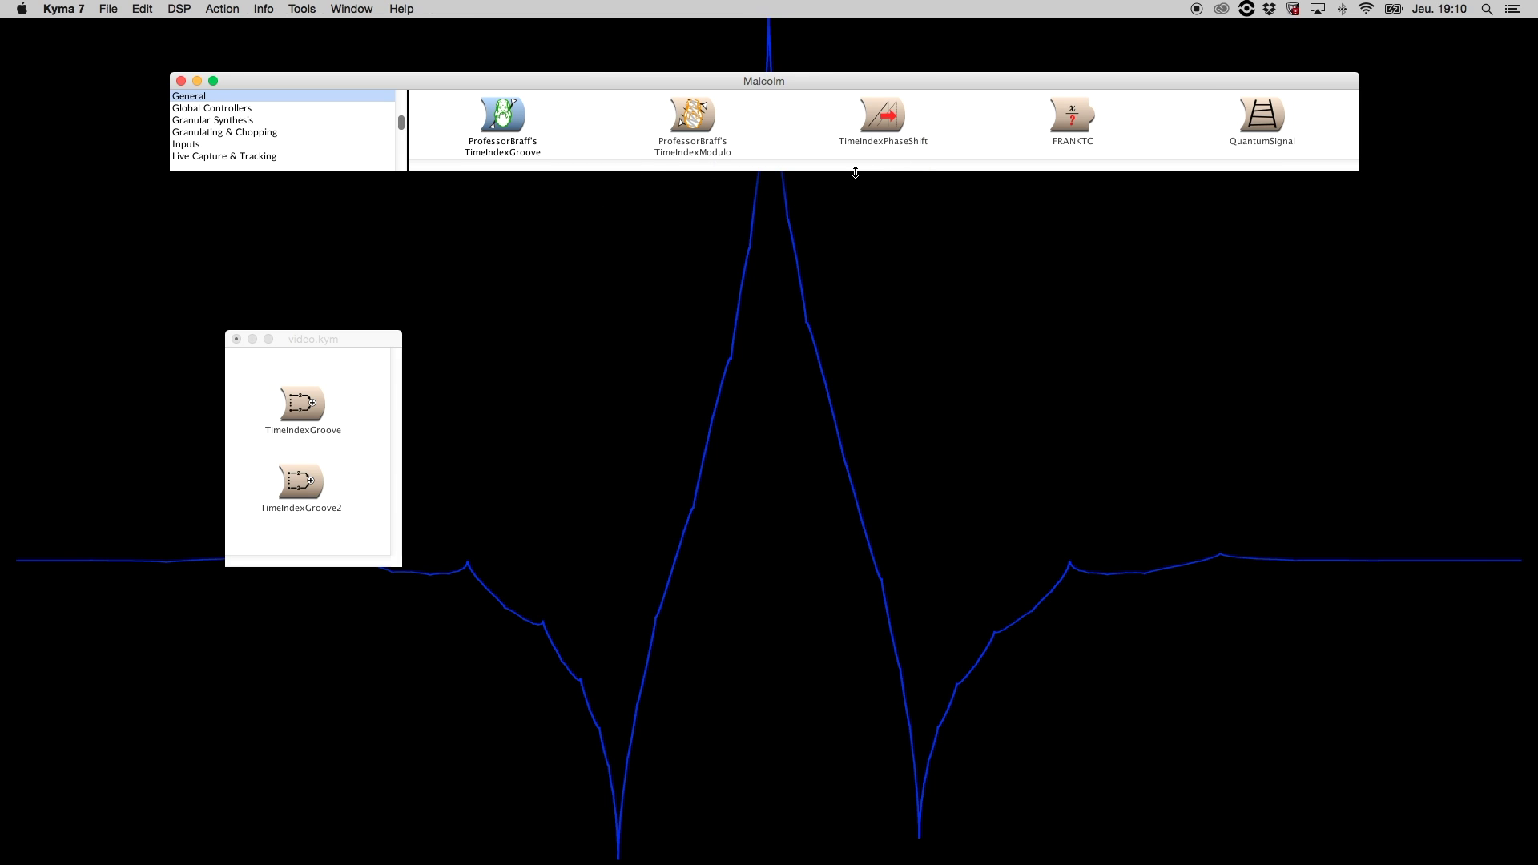
left_click_drag(824, 169, 823, 187)
left_click_drag(817, 83, 815, 66)
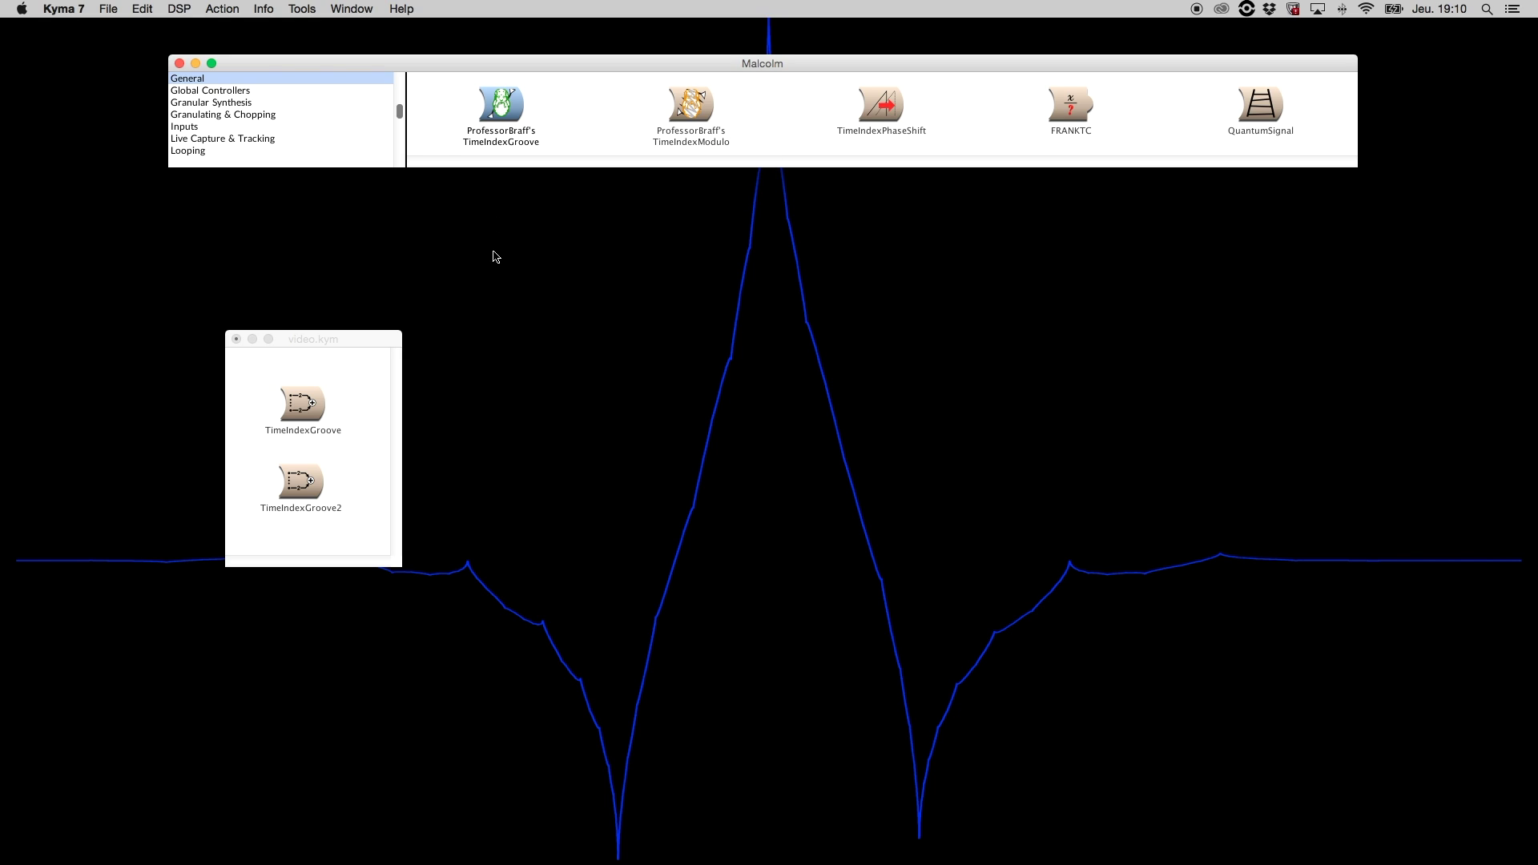
Open the TimeIndexGroove sound, show the parameters of its ProfessorBraff's TimeIndexGroove module and enlarge the editor window to fit them
double_click(304, 407)
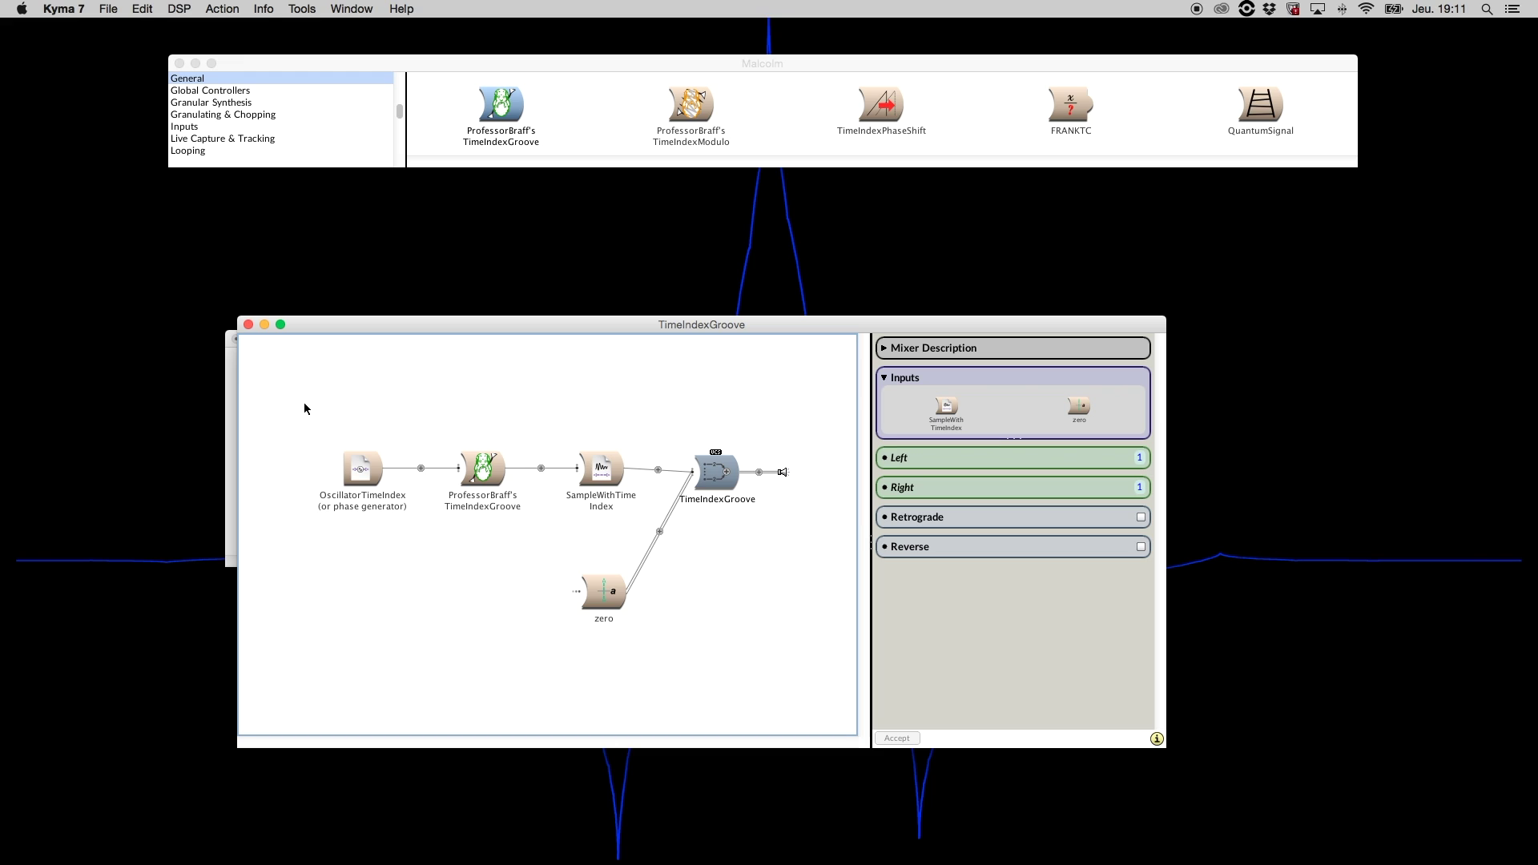
left_click(363, 479)
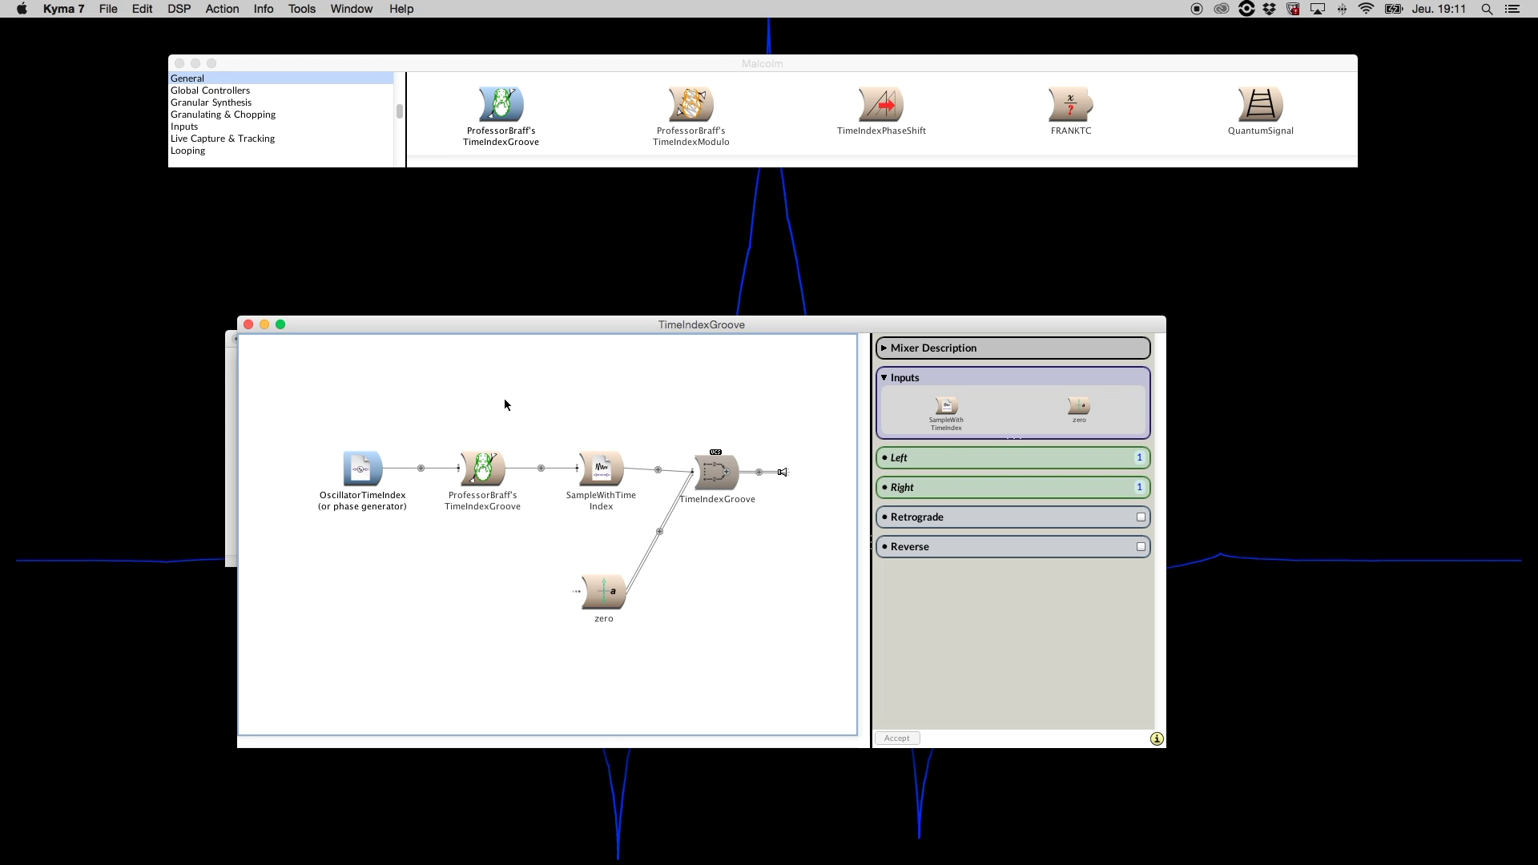
left_click(491, 479)
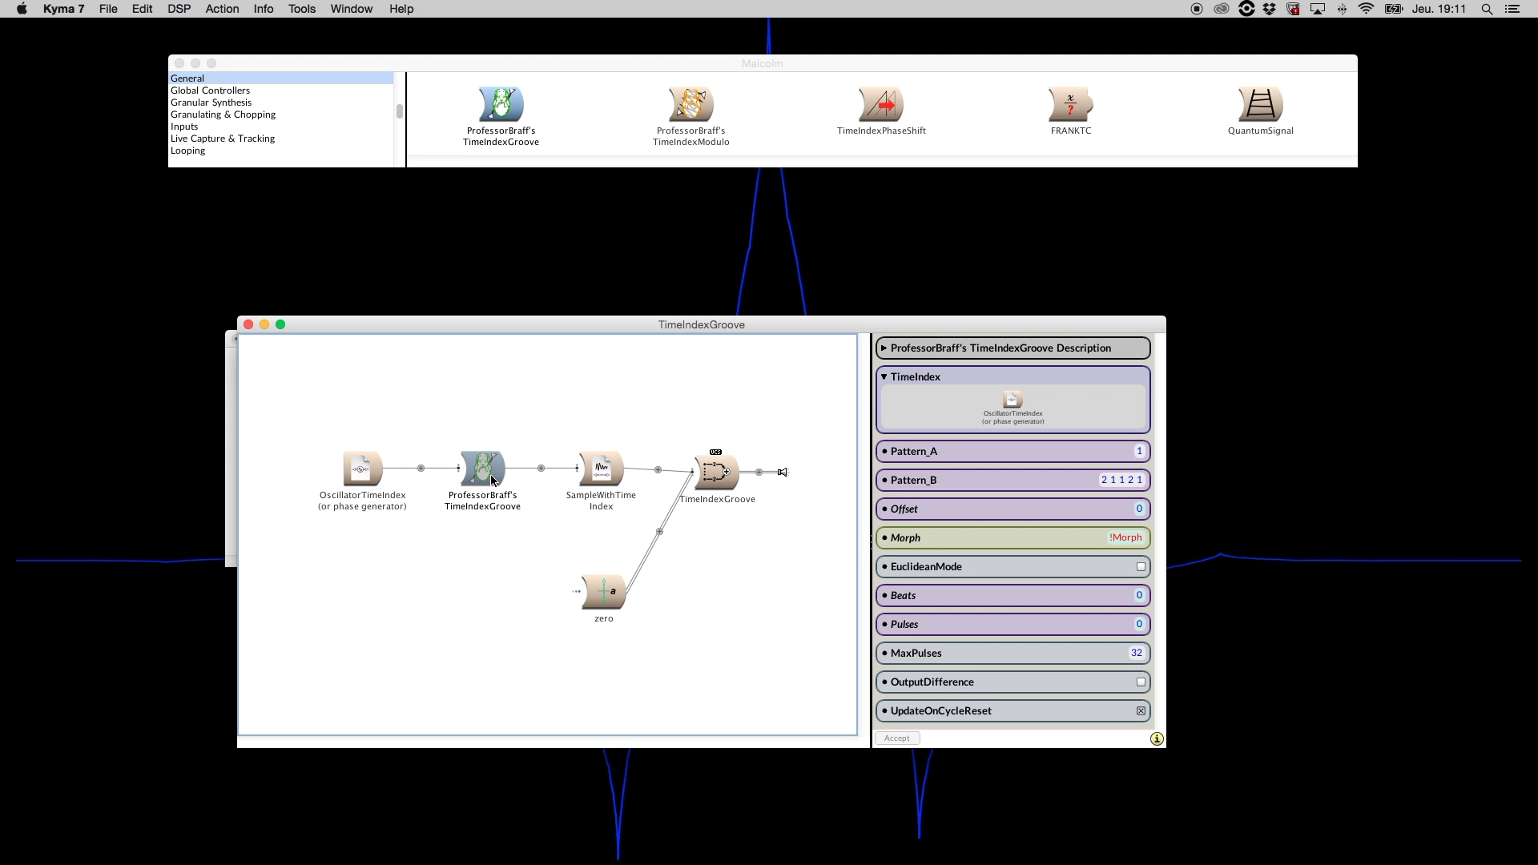
mouse_move(671, 323)
left_mouse_down()
mouse_move(652, 309)
mouse_move(651, 324)
left_mouse_up()
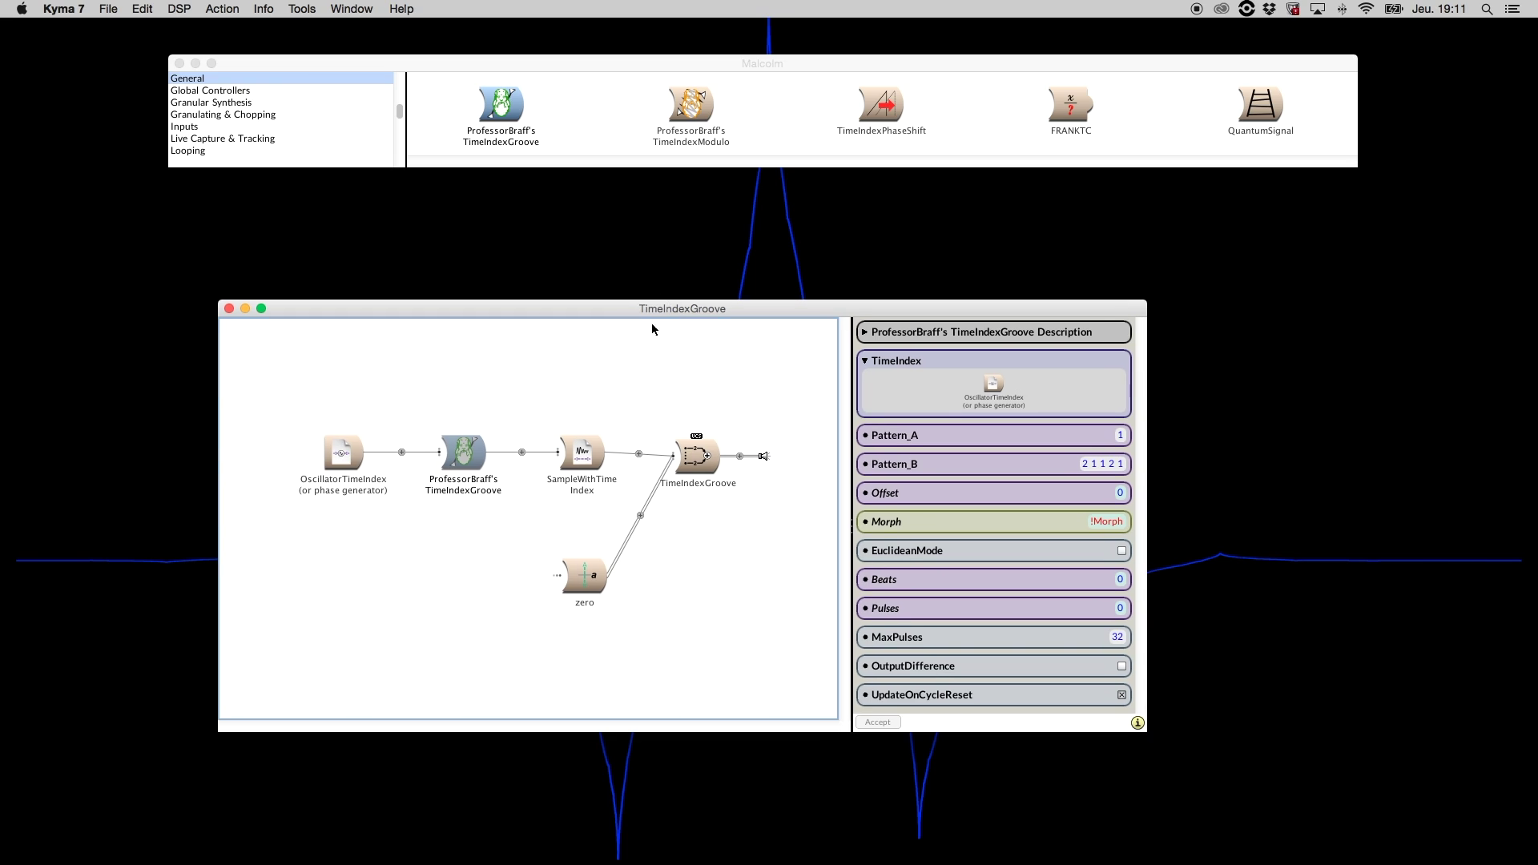
left_click_drag(1144, 731, 1177, 775)
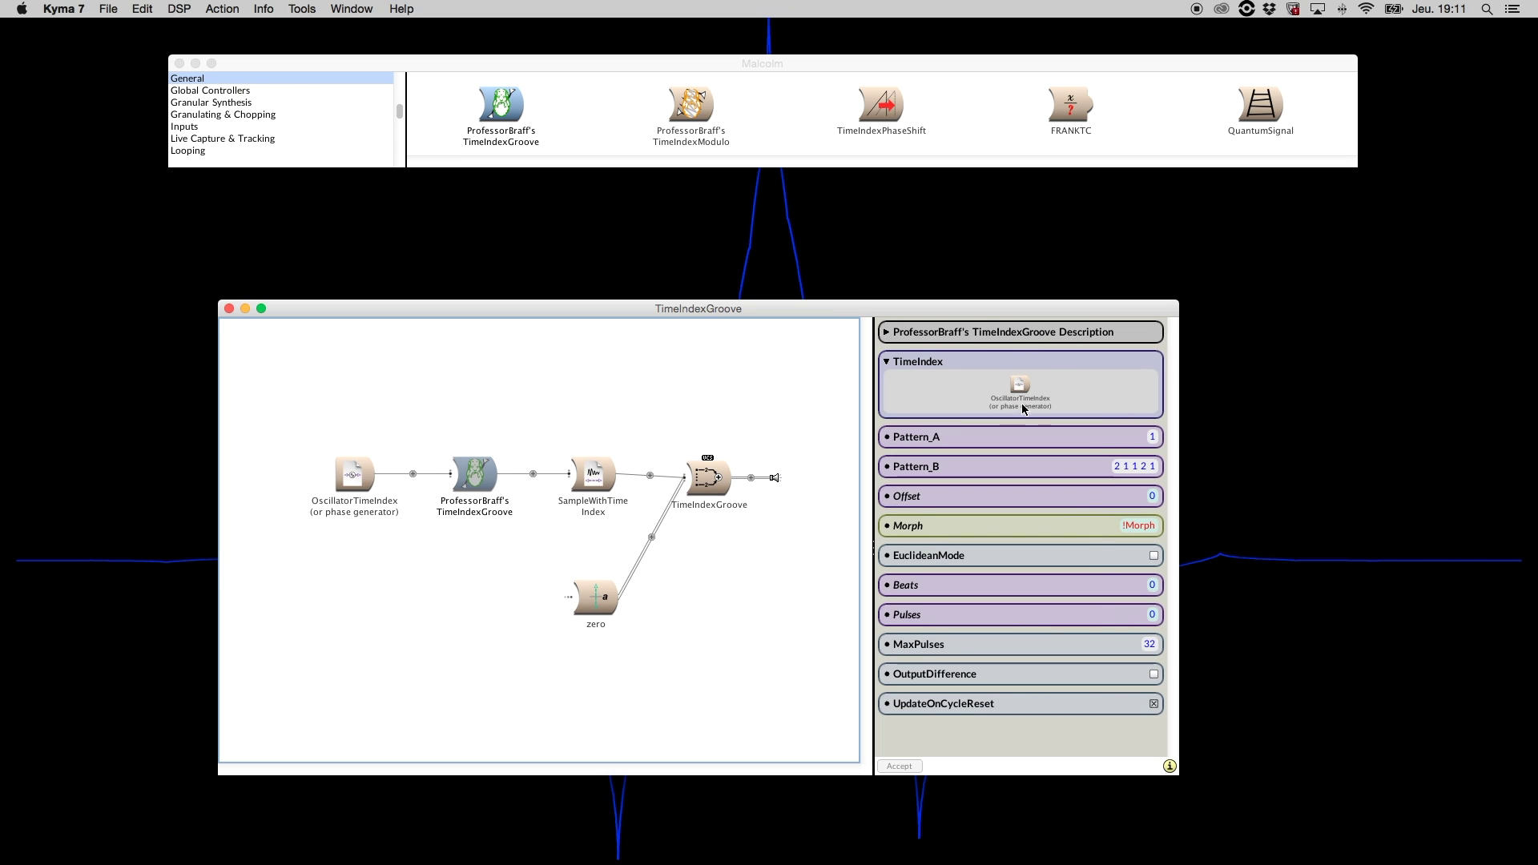
Examine the TimeIndex input and the Pattern_A, Pattern_B and Morph parameters of the ProfessorBraff's TimeIndexGroove module
left_click(1077, 388)
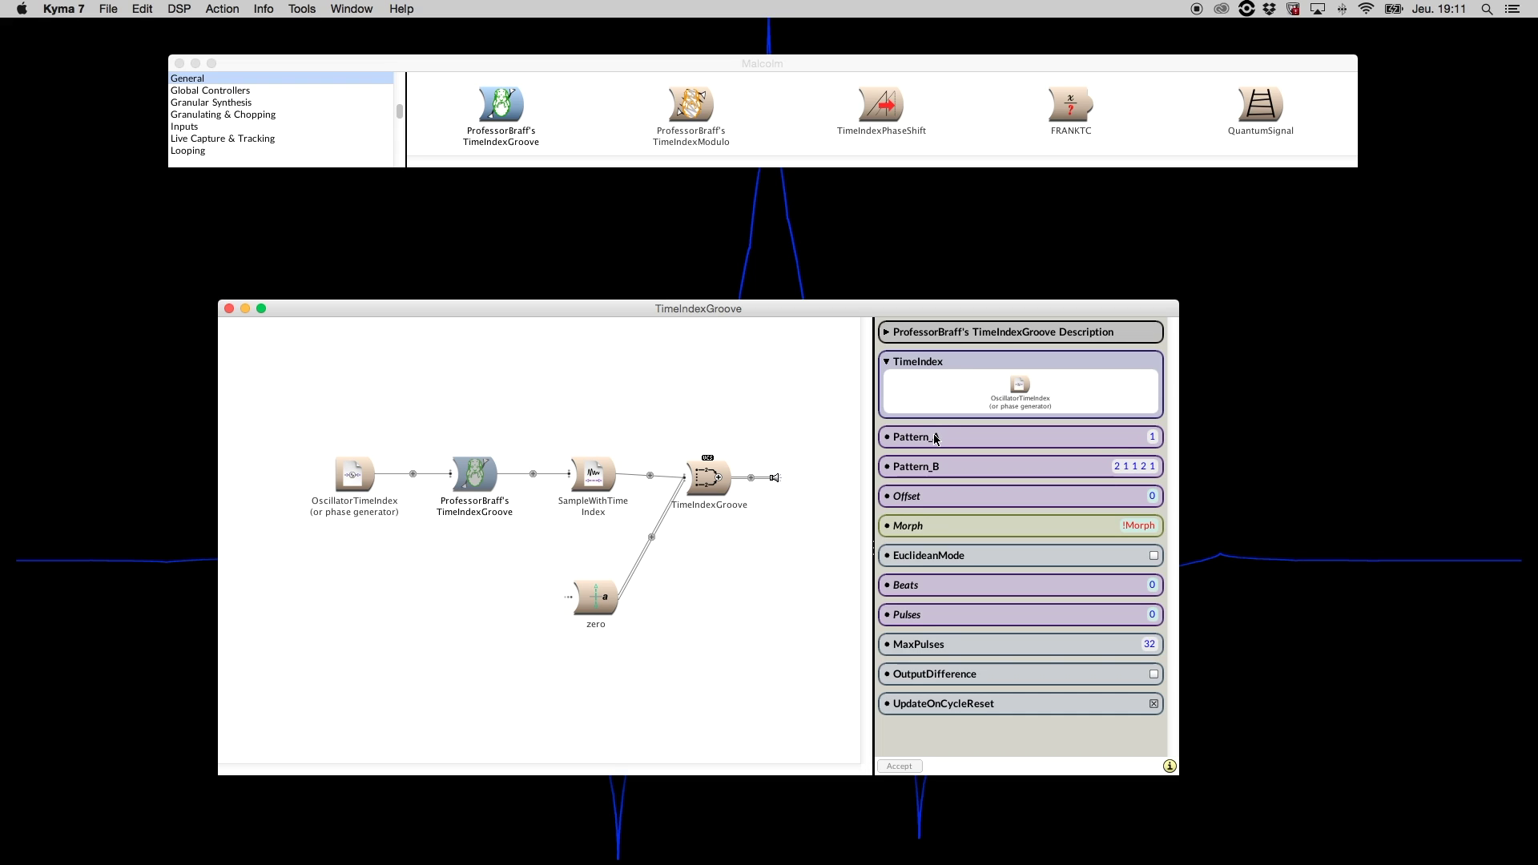
left_click(957, 458)
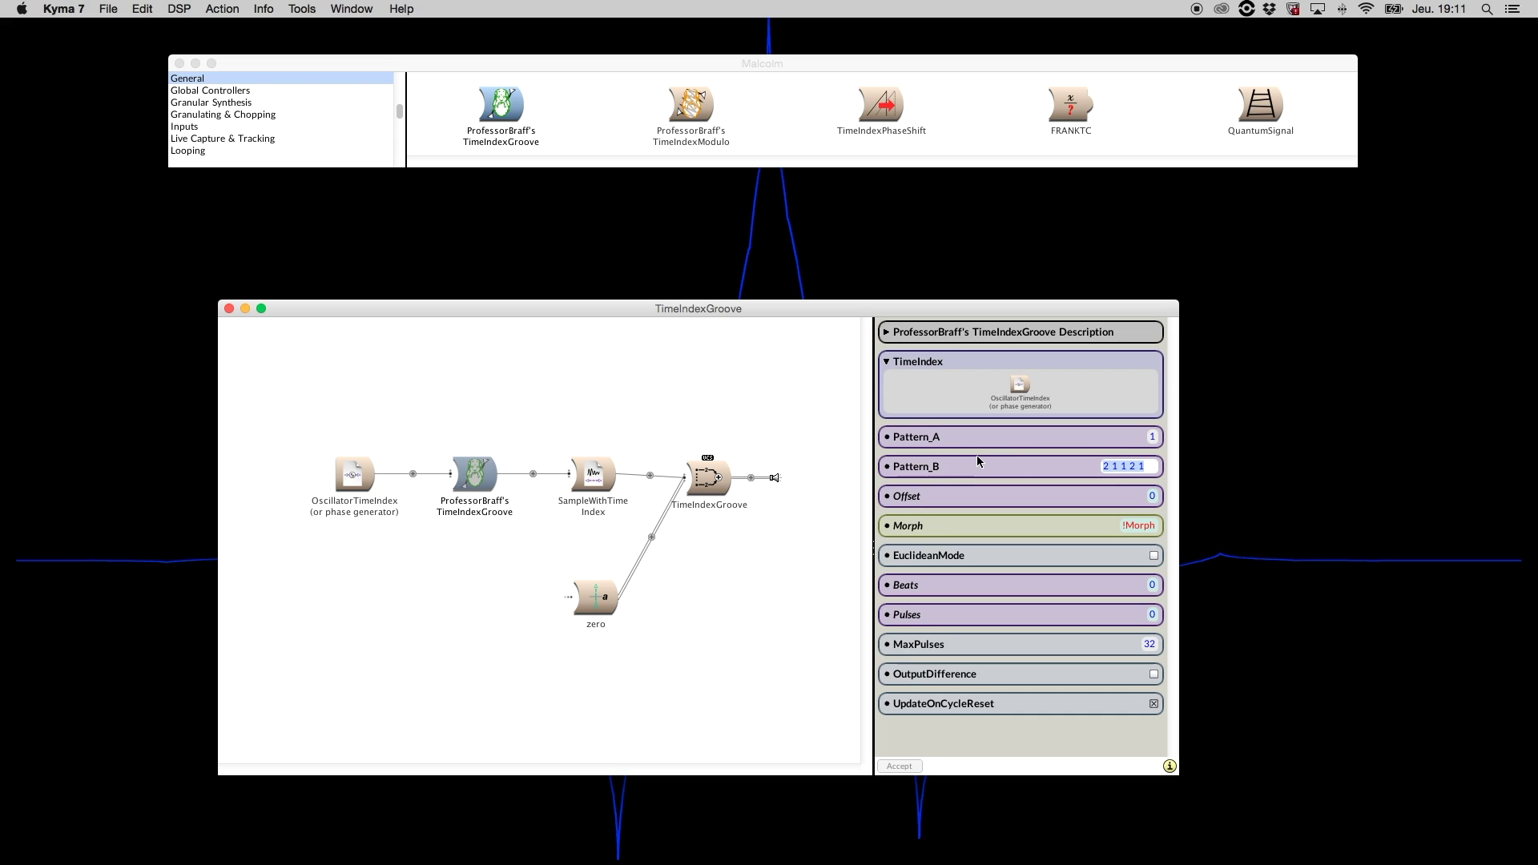
left_click(1027, 442)
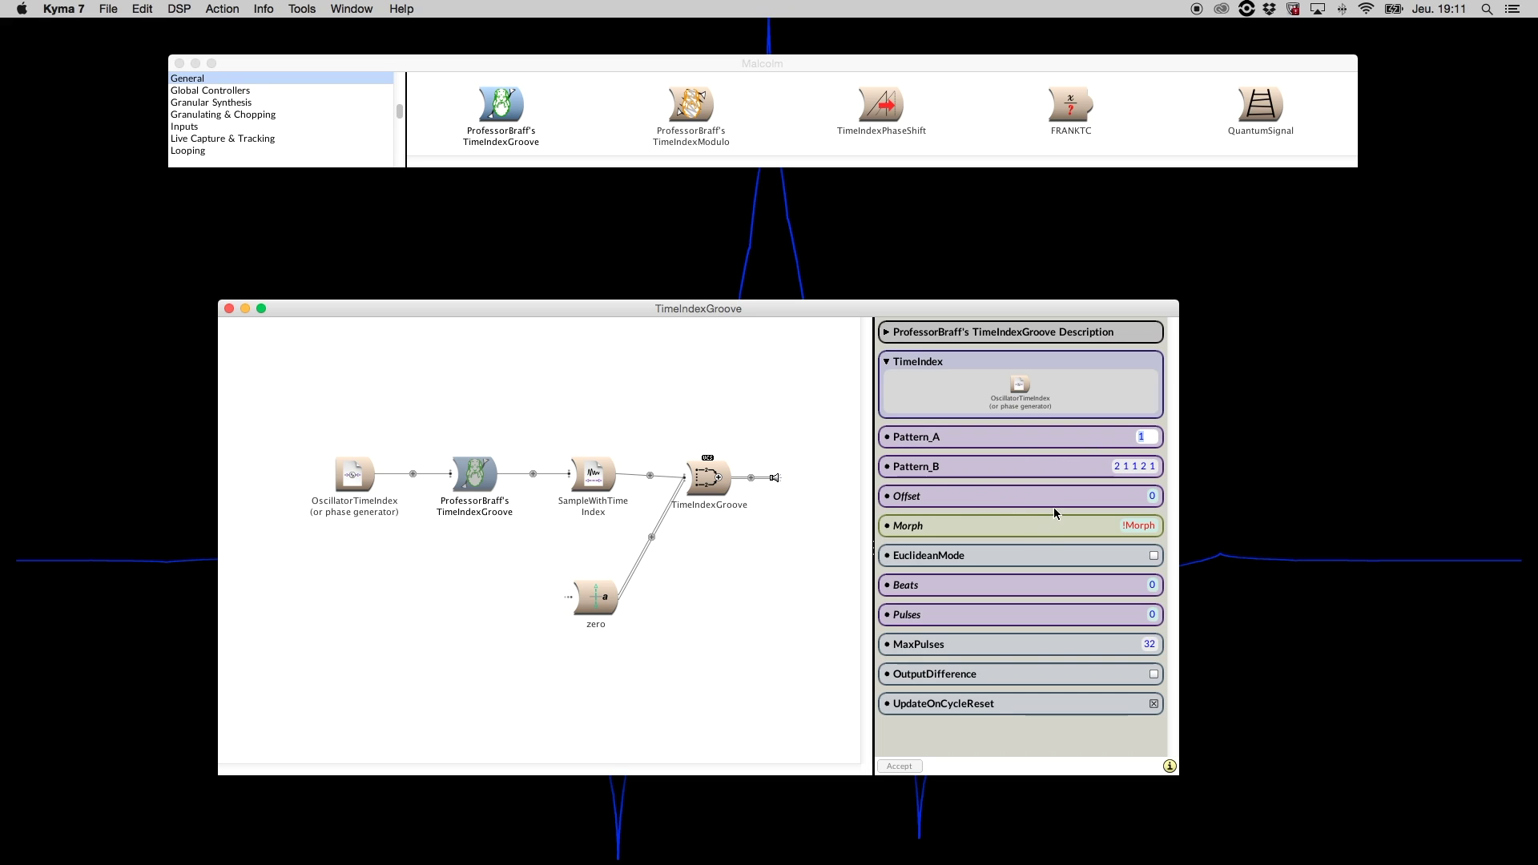
key("Tab")
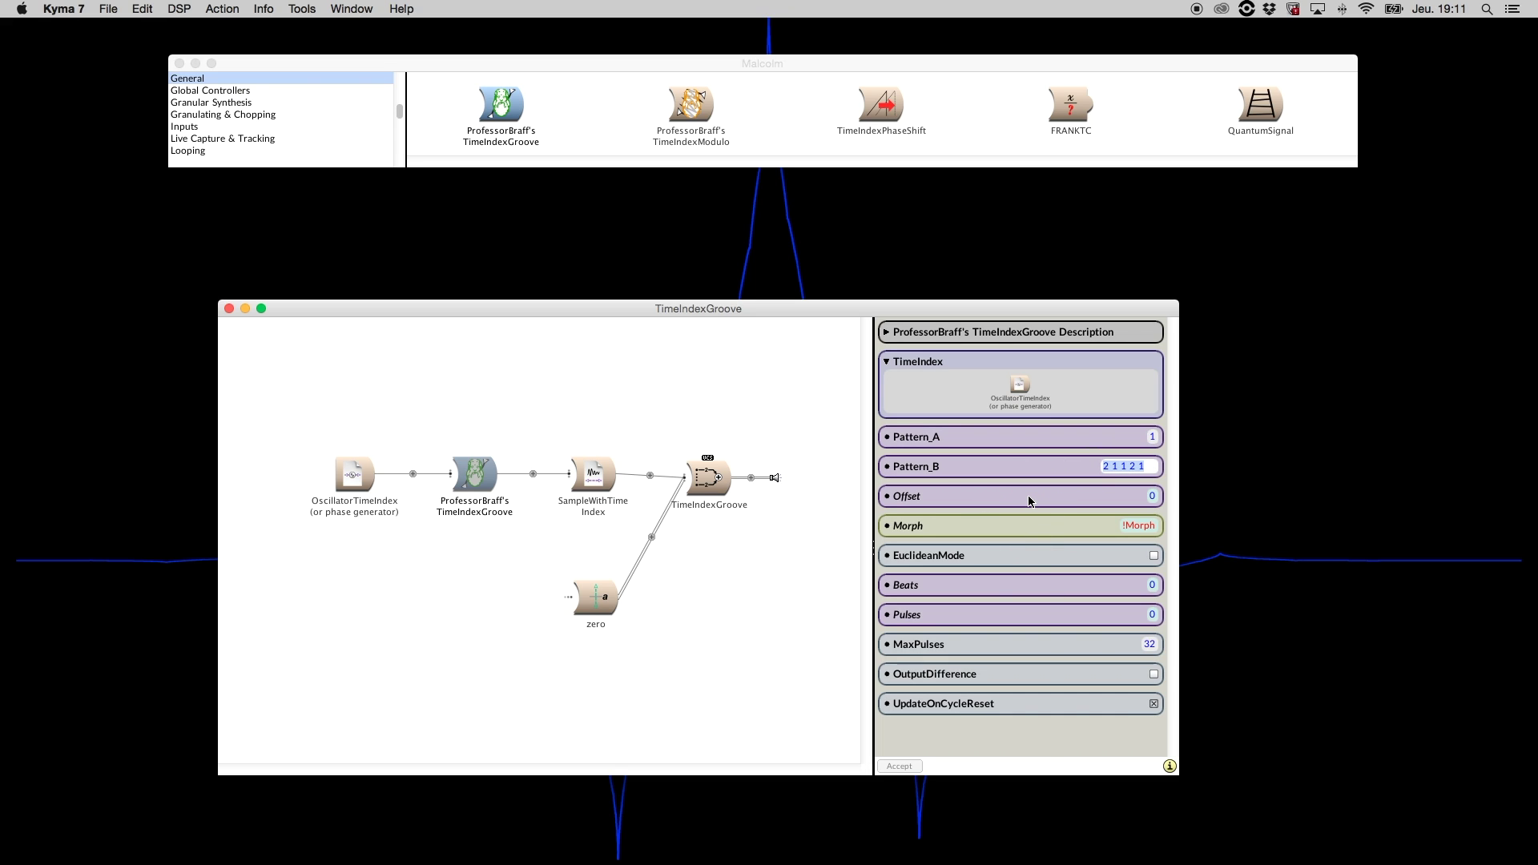
key("Tab")
left_click(1156, 439)
left_click(1123, 526)
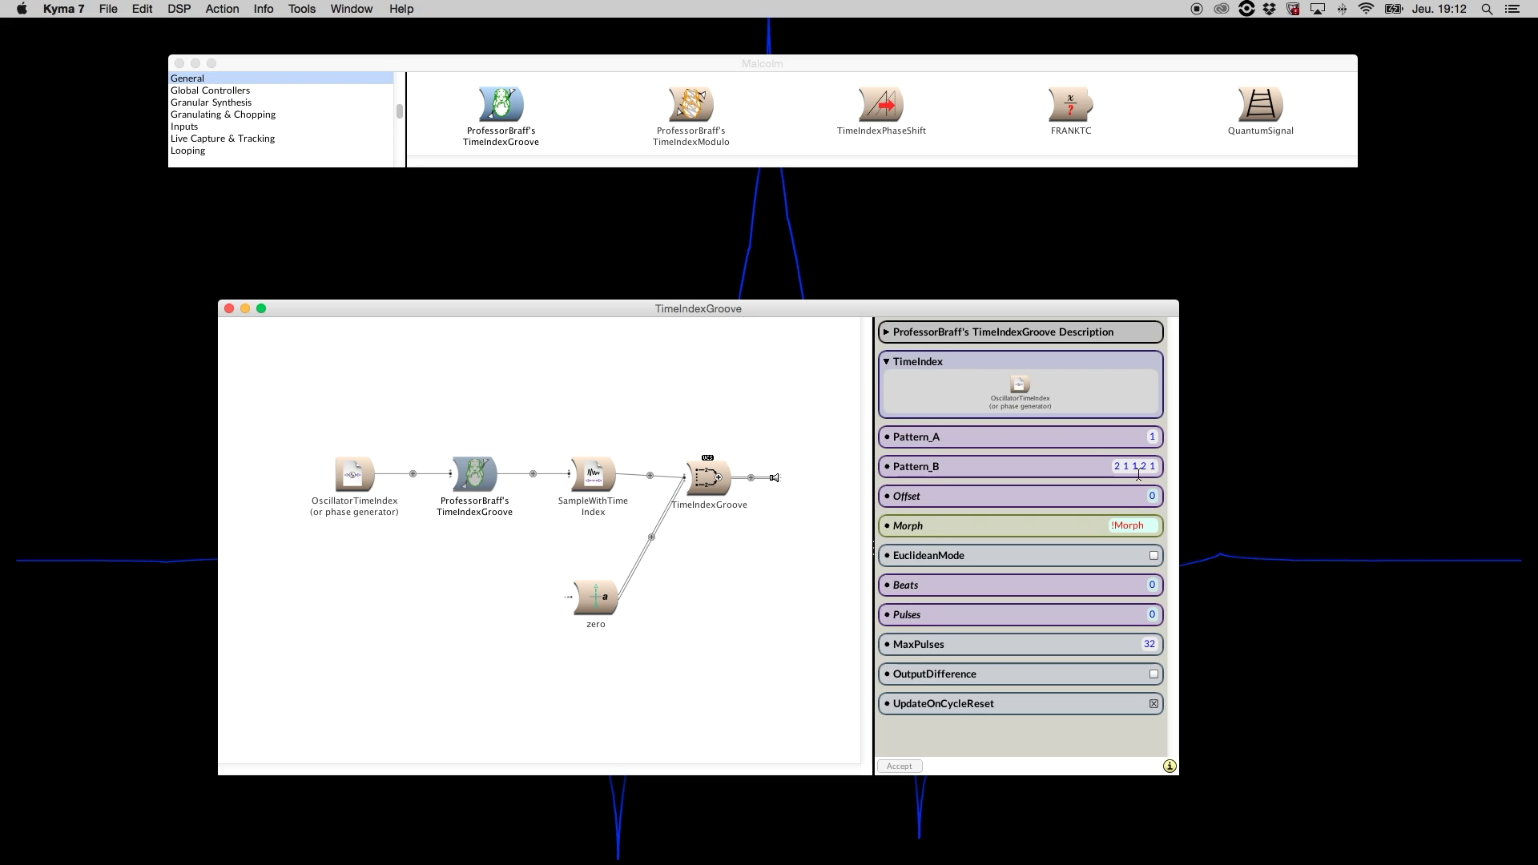
left_click(1150, 467)
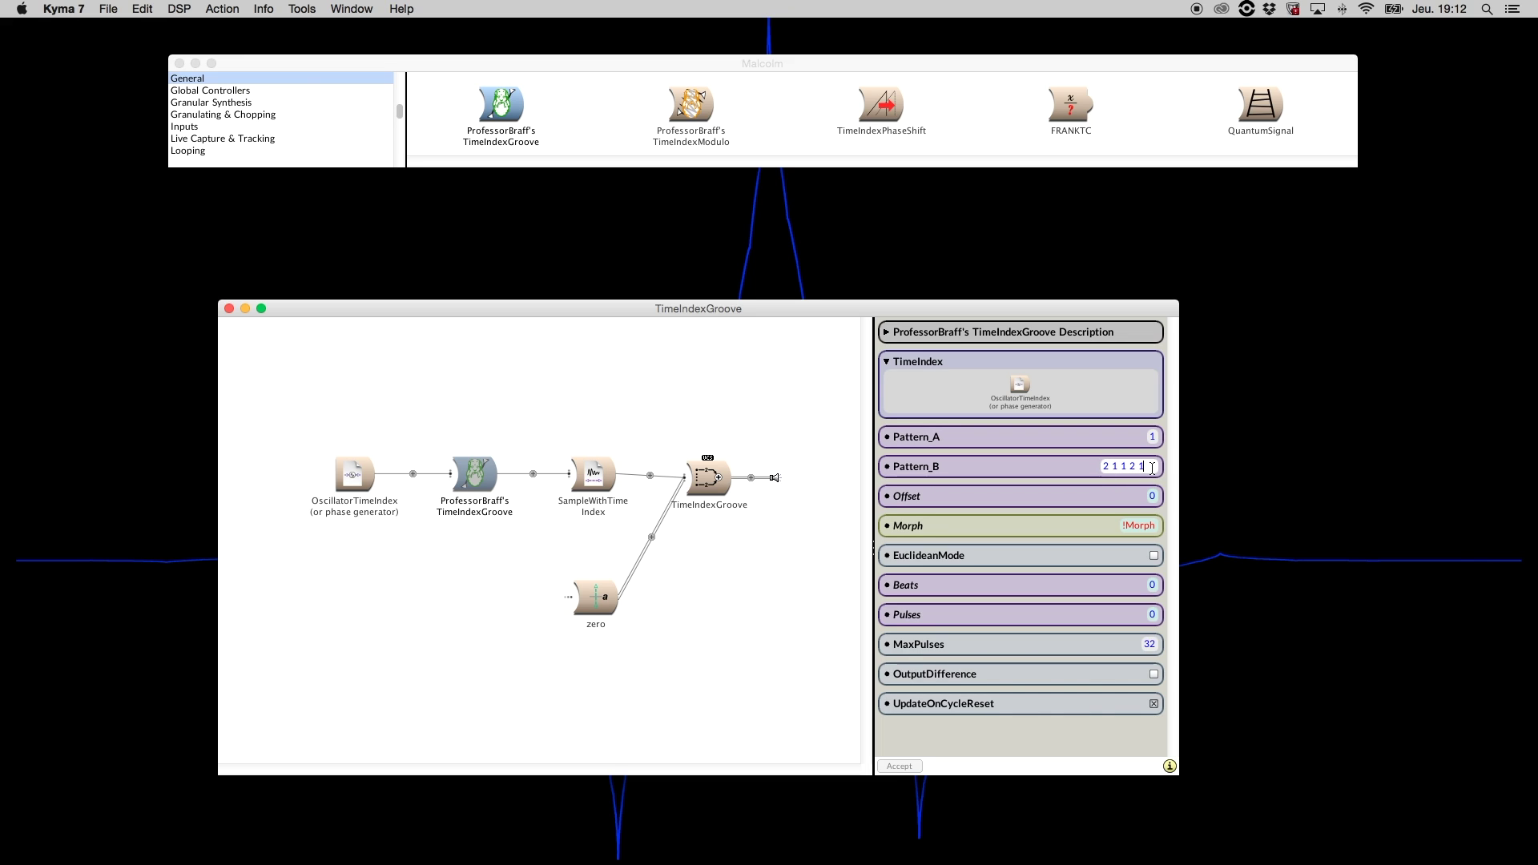
Switch to the Basic Principles page in Safari, examine the phrased 5-tuplet diagram, and minimize the window
mouse_move(1531, 727)
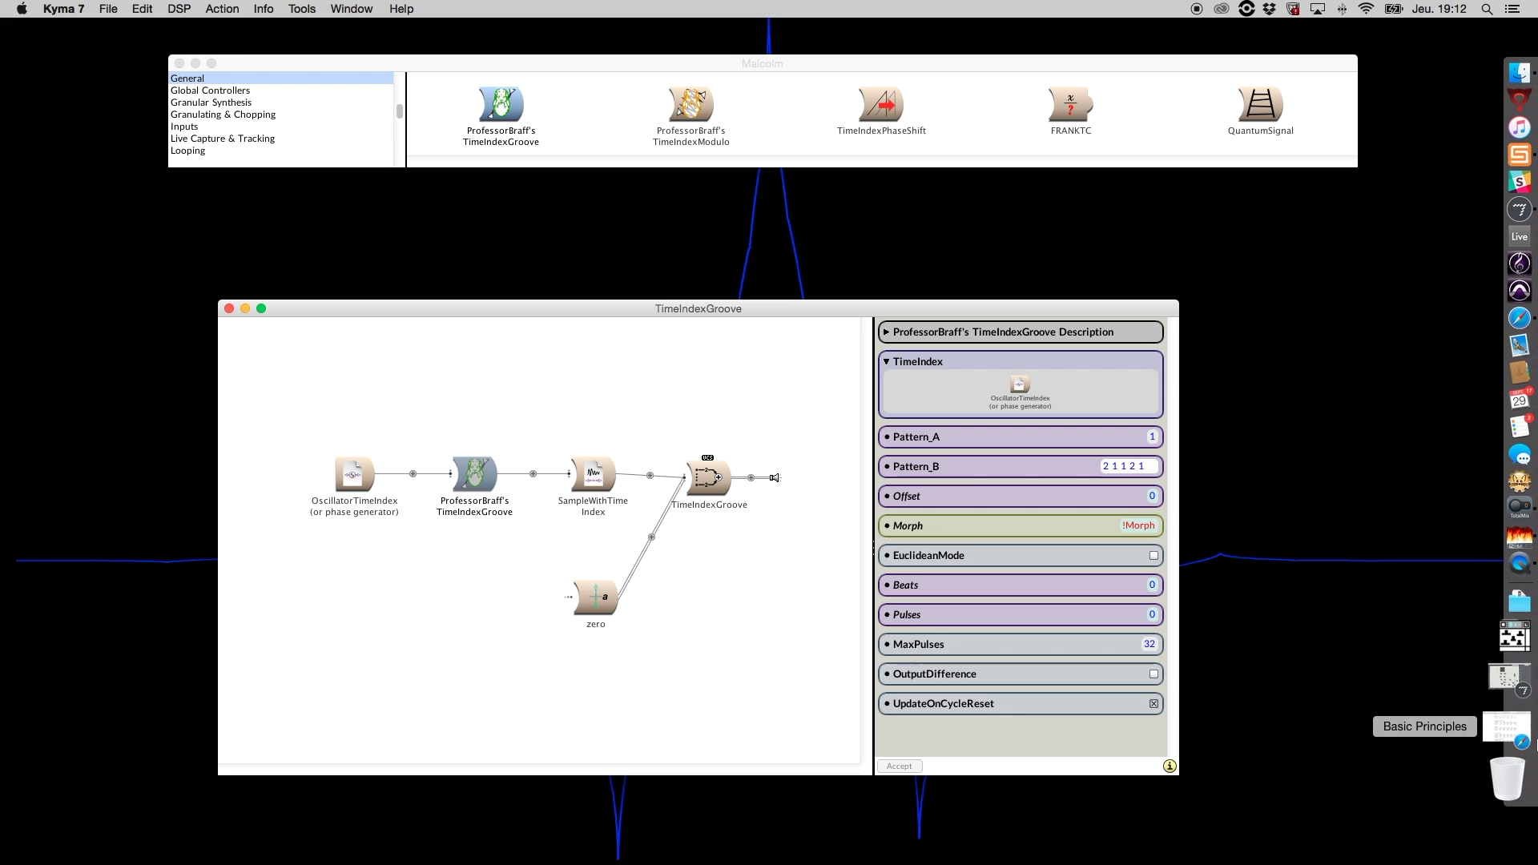
left_click(1532, 743)
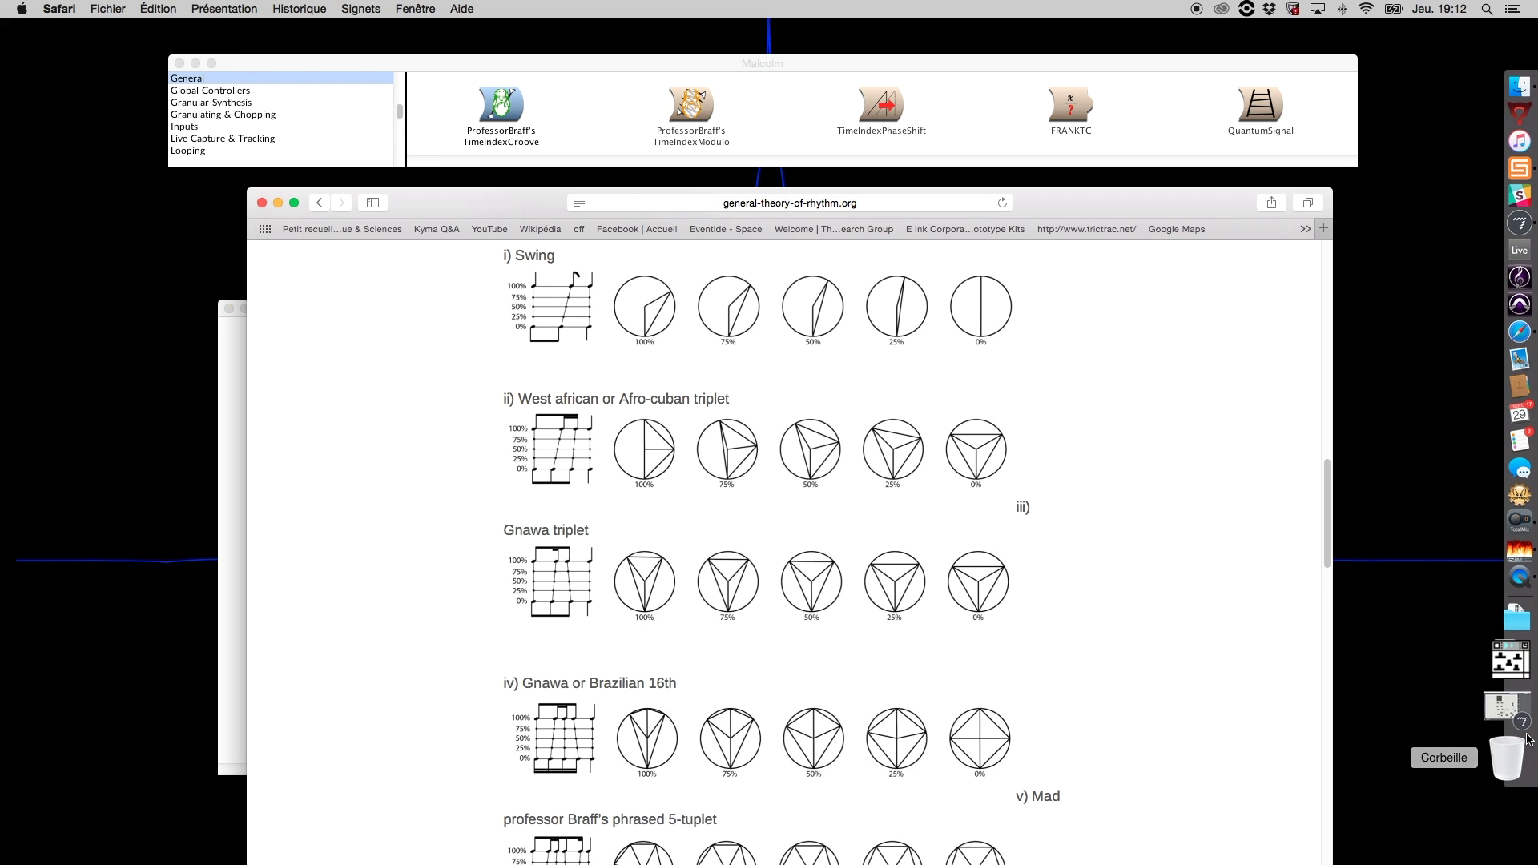
scroll(1325, 512, "down", 5)
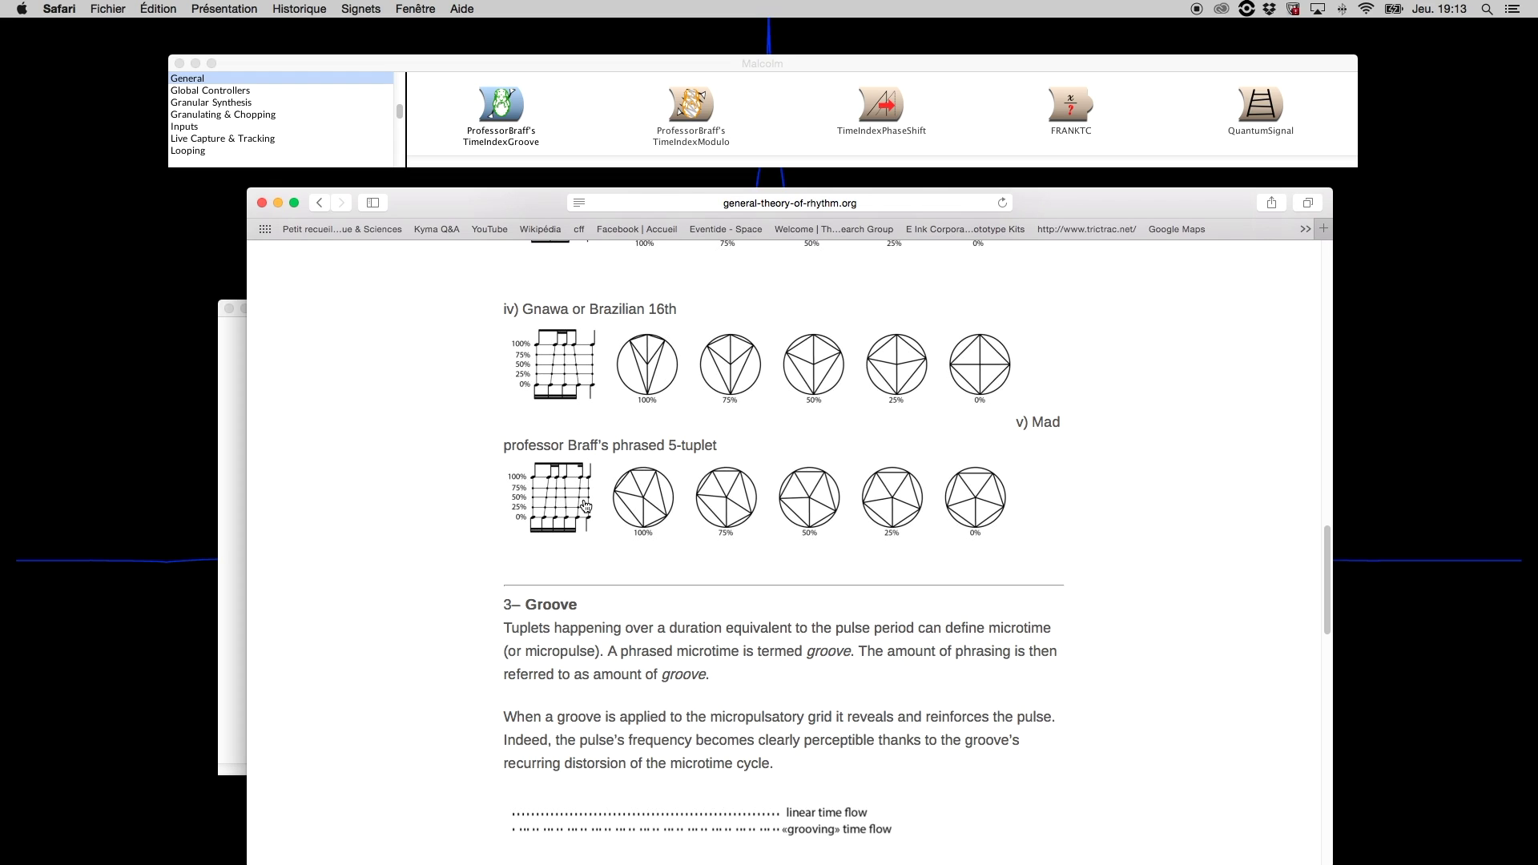
left_click(280, 206)
Play the TimeIndexGroove sound, sweep Morph up to 1.0 and back to 0.0, and close its control window
key("super+p")
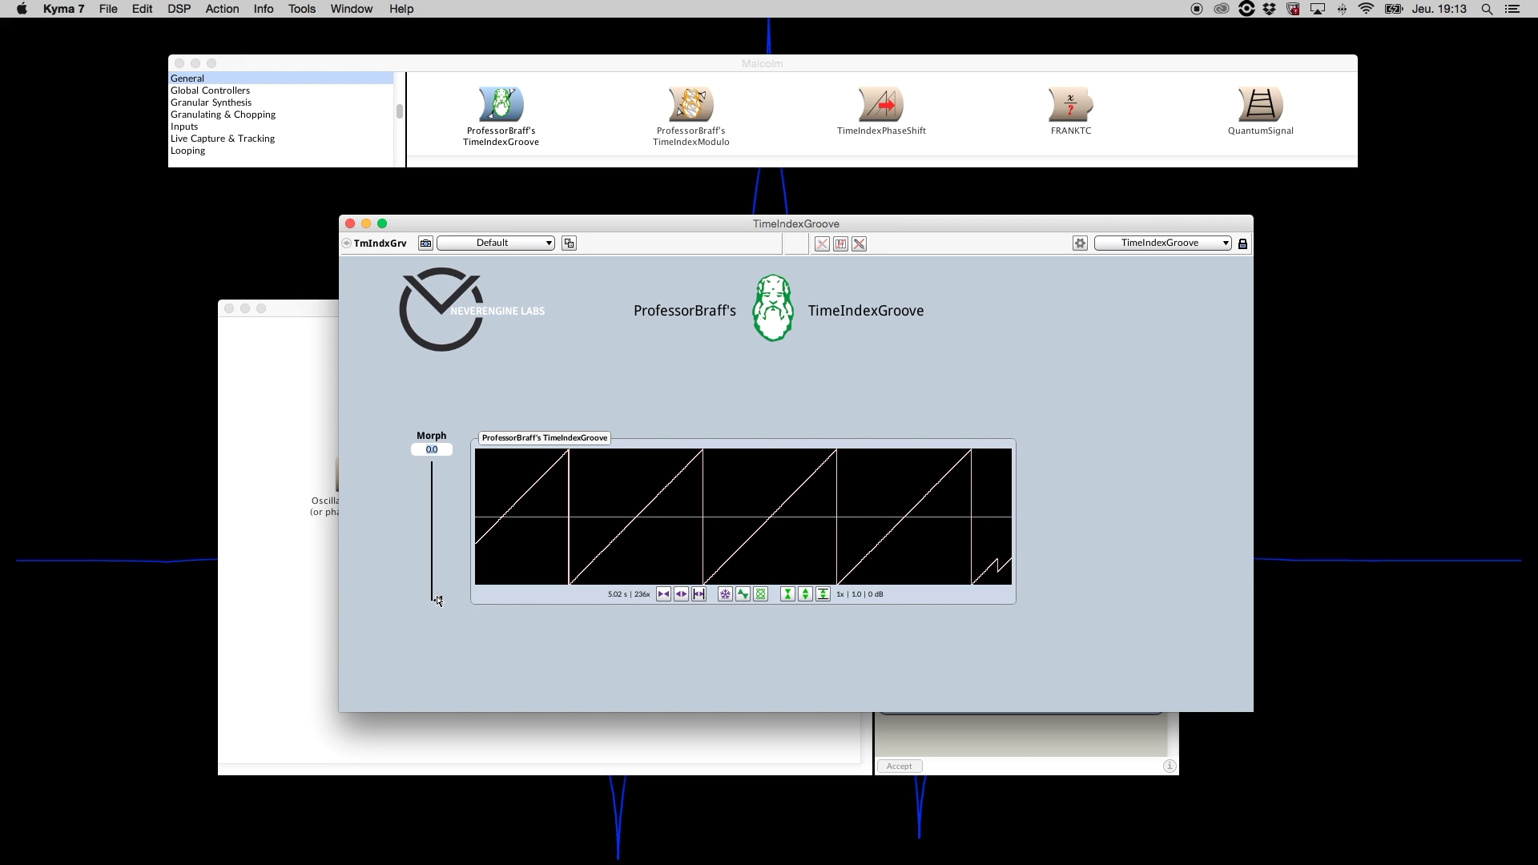
left_click_drag(439, 600, 433, 454)
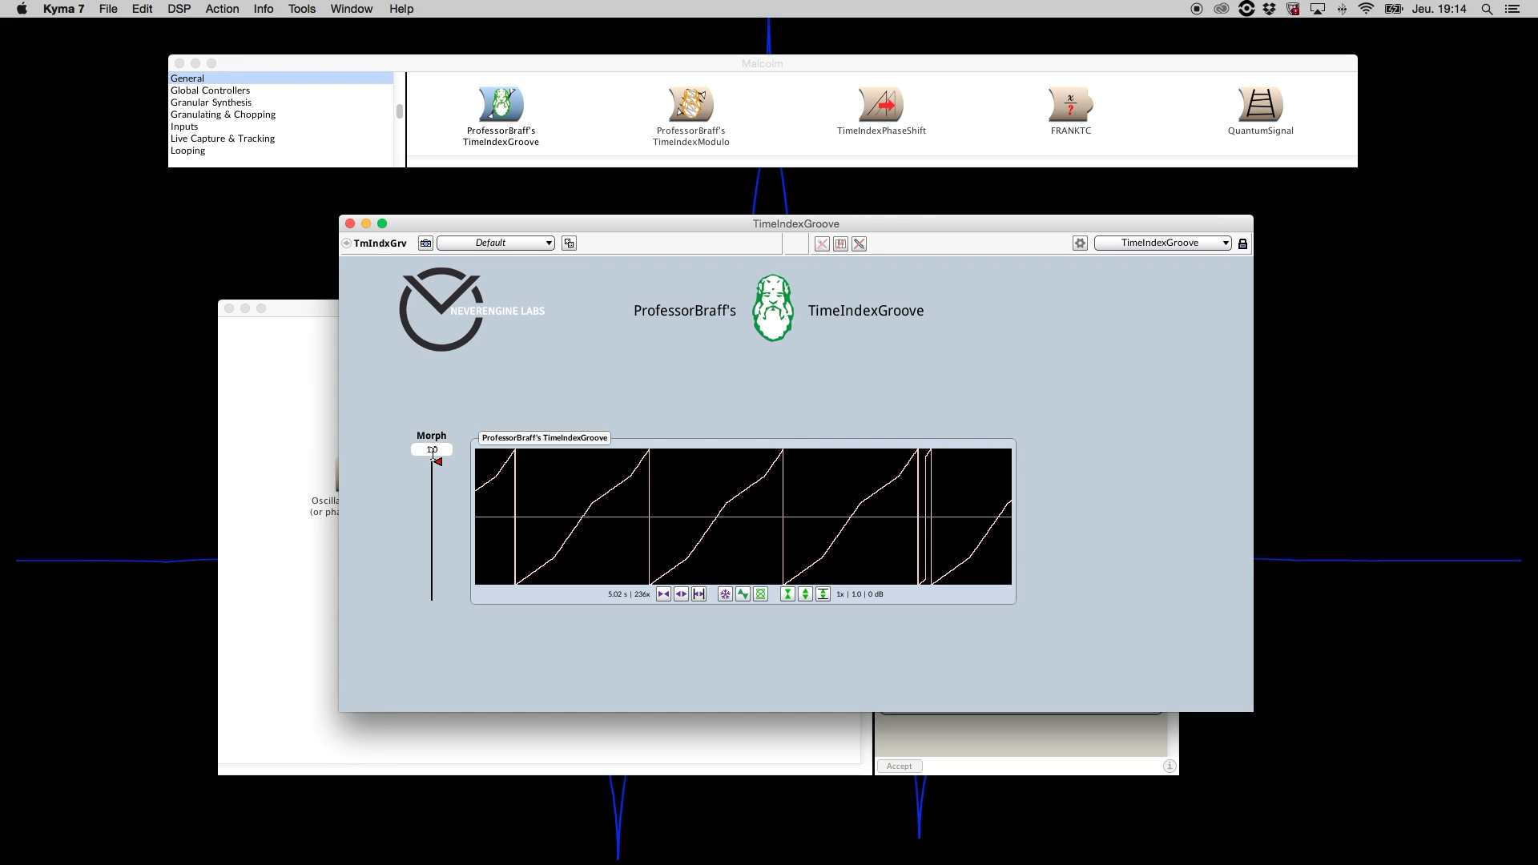
left_click_drag(438, 463, 438, 613)
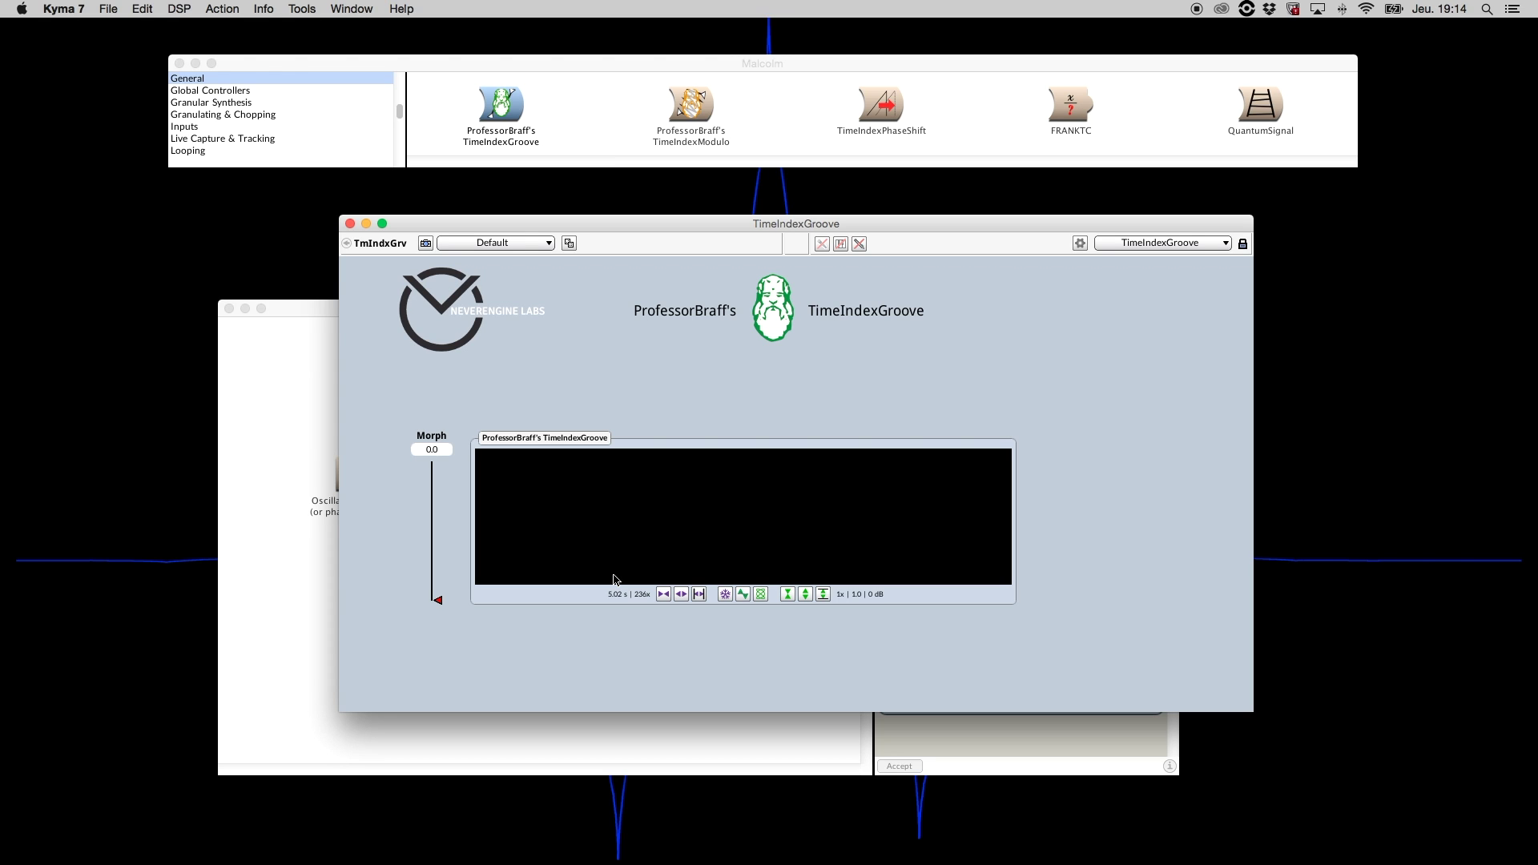
left_click_drag(630, 224, 615, 225)
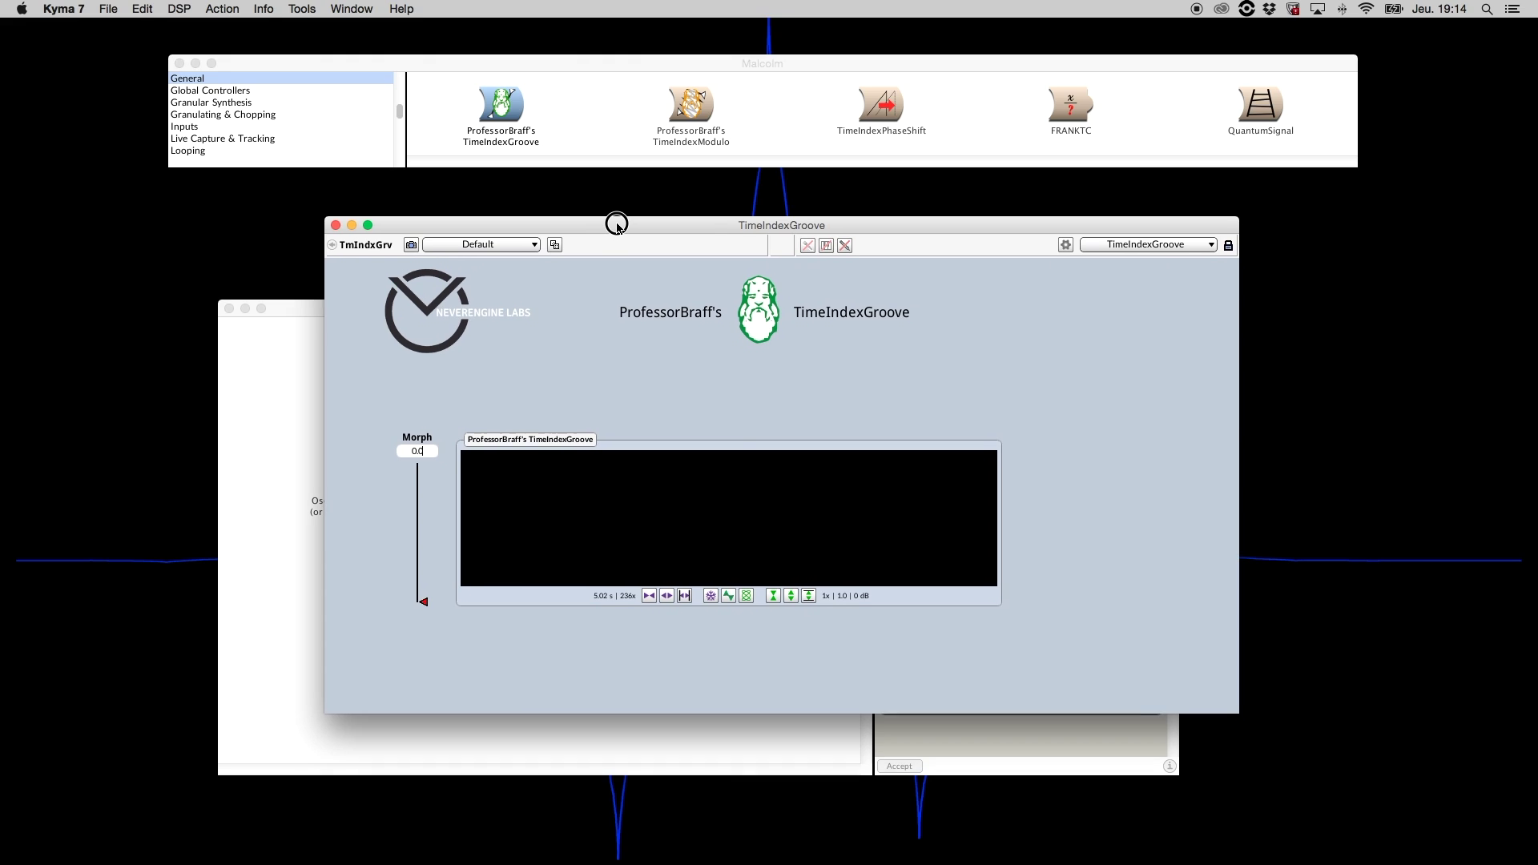
left_click(336, 224)
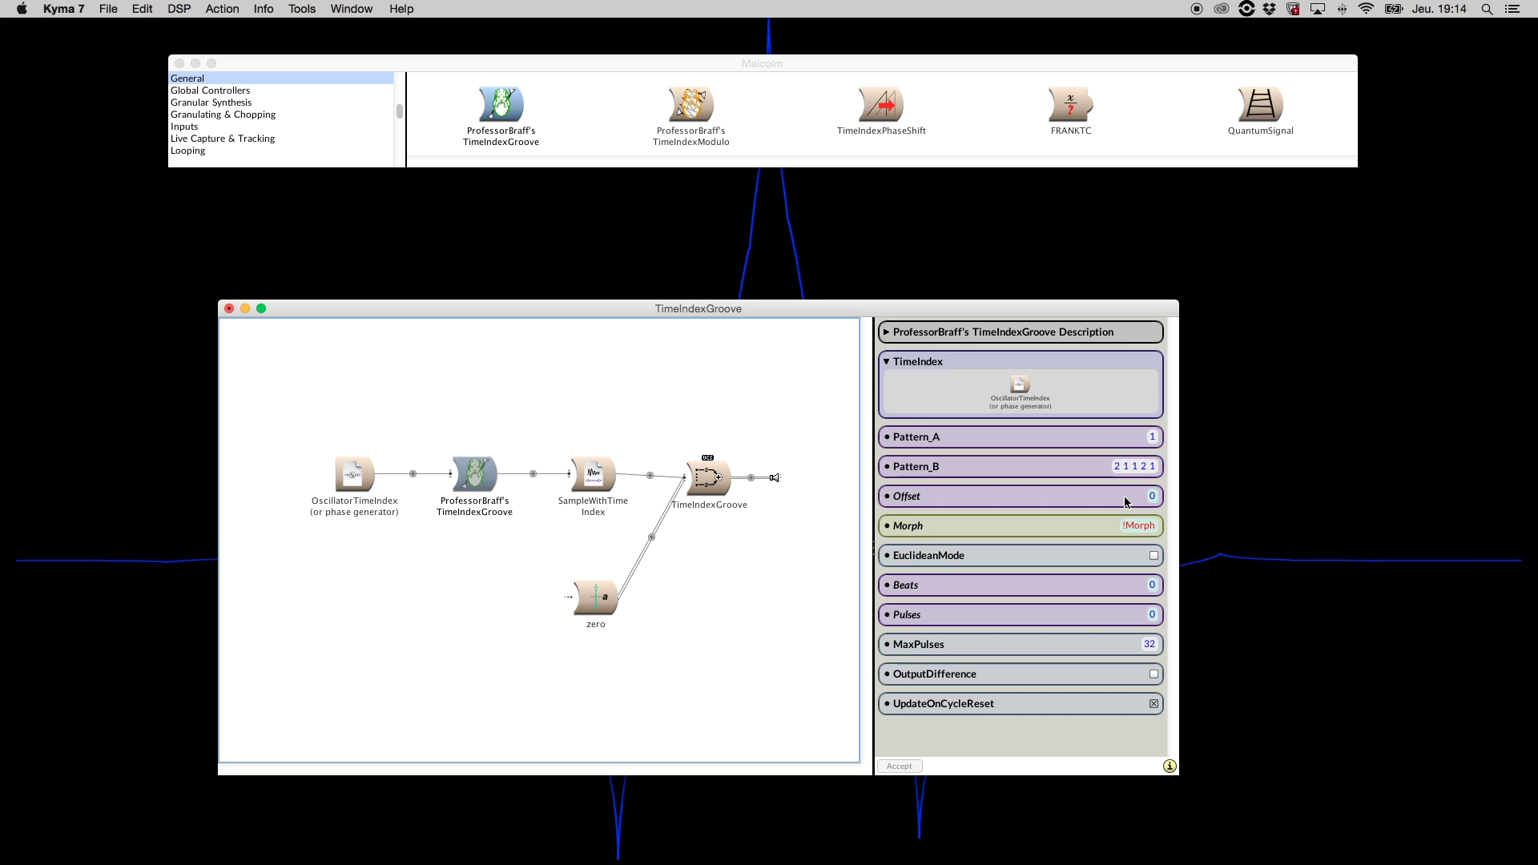
Check the EuclideanMode and Offset parameters without altering their settings, and close the TimeIndexGroove editor
left_click(1153, 556)
left_click(1154, 556)
left_click(1156, 496)
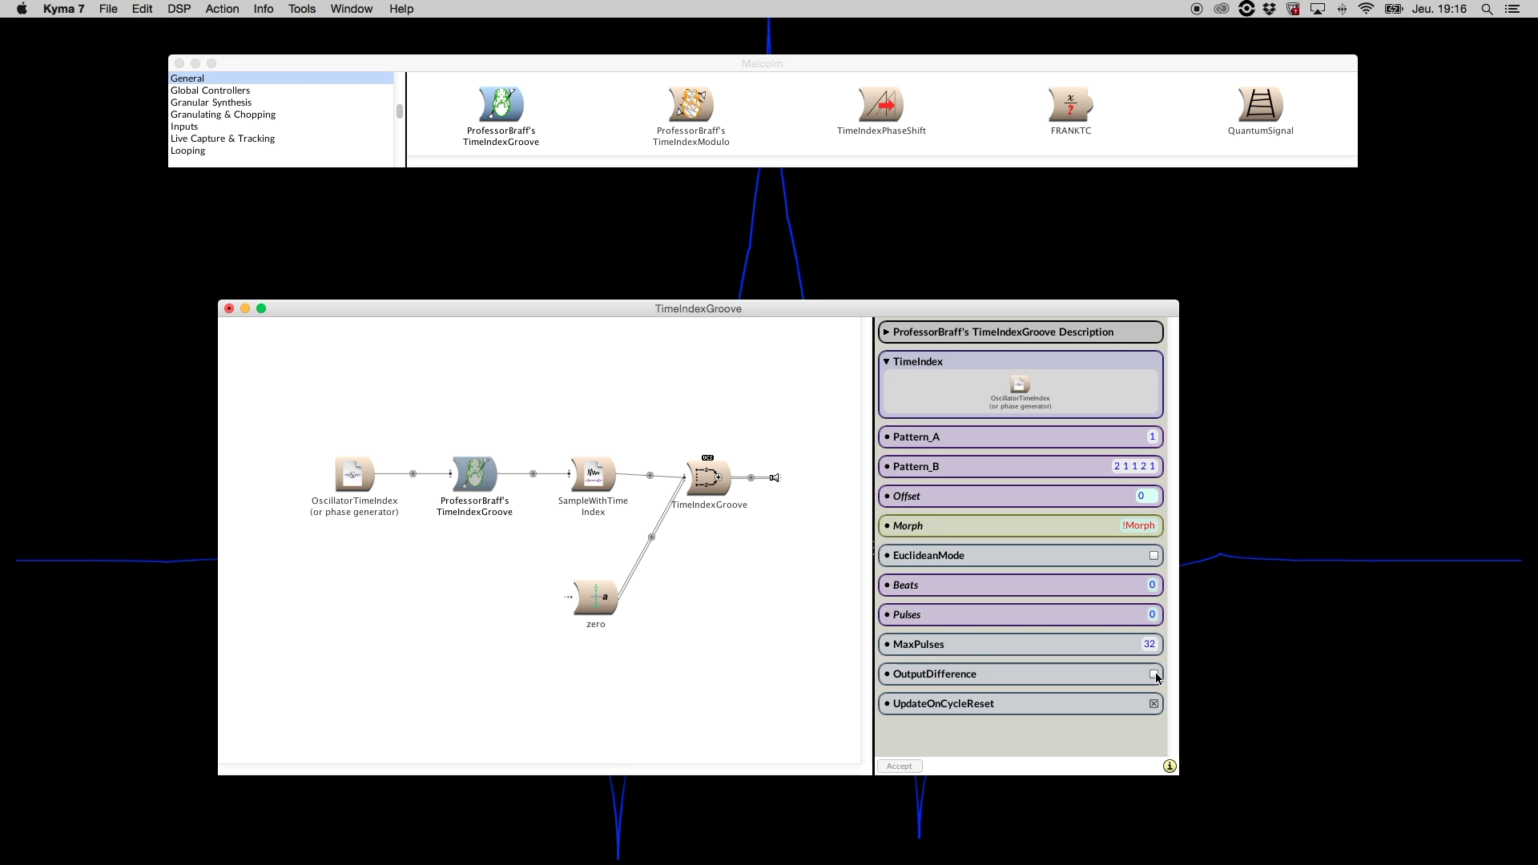
left_click(229, 309)
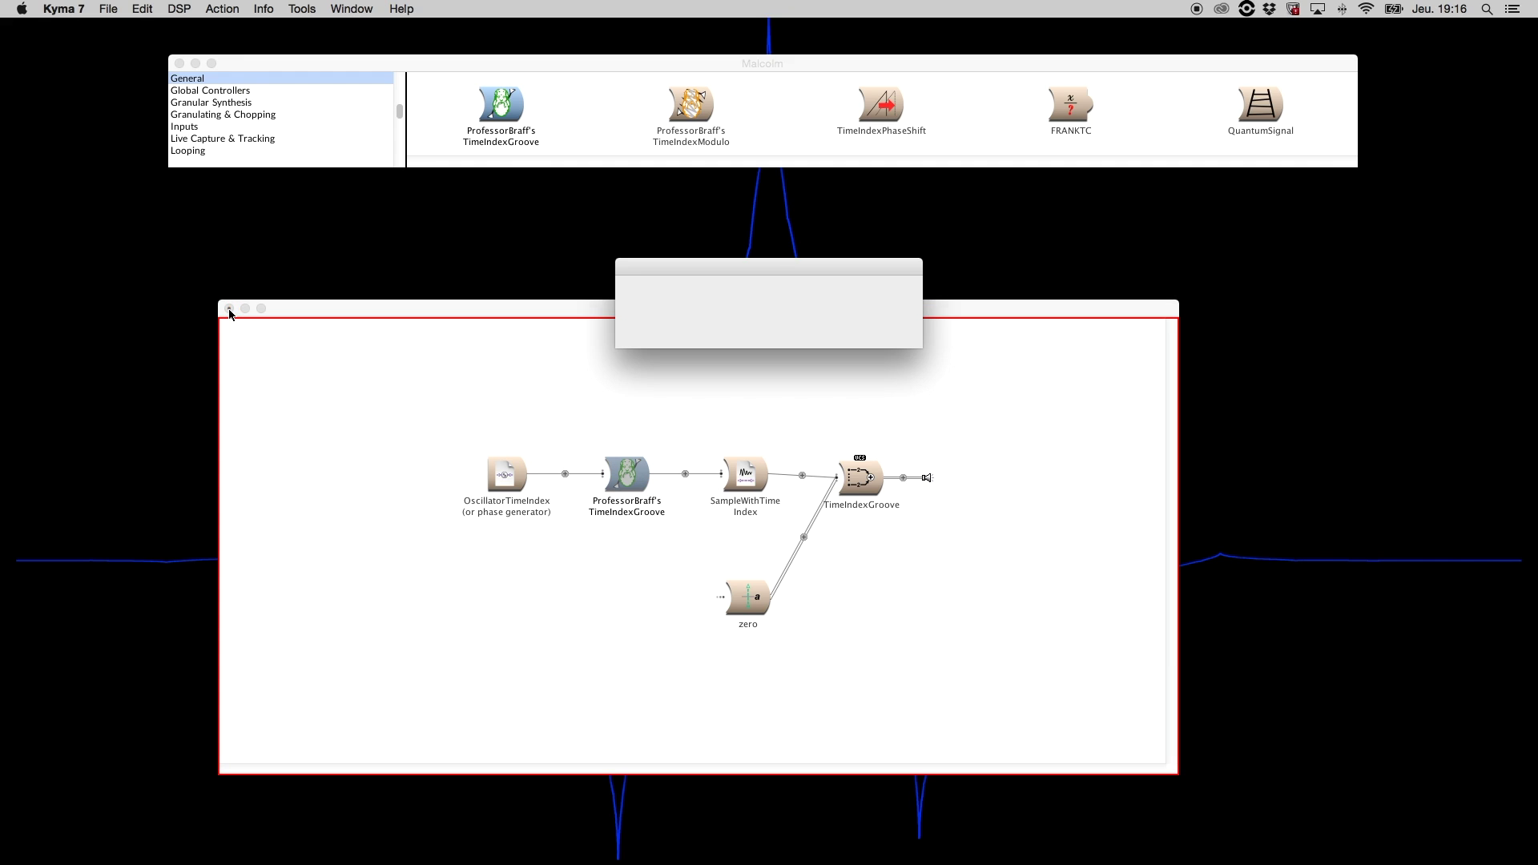
left_click(831, 334)
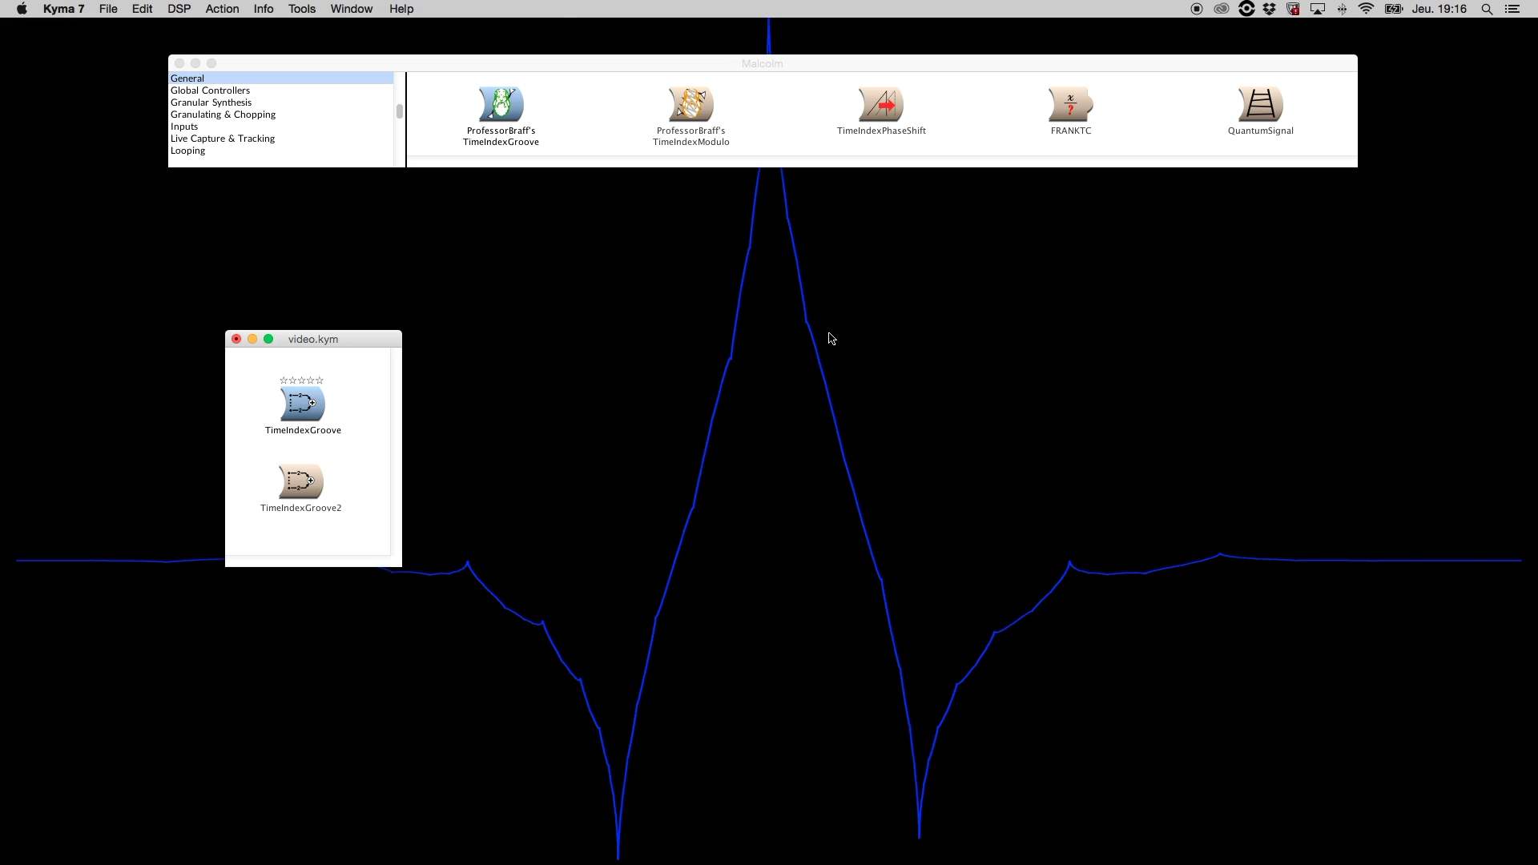
Open the TimeIndexGroove2 sound and show the parameters of its ProfessorBraff's TimeIndexGroove module
double_click(301, 482)
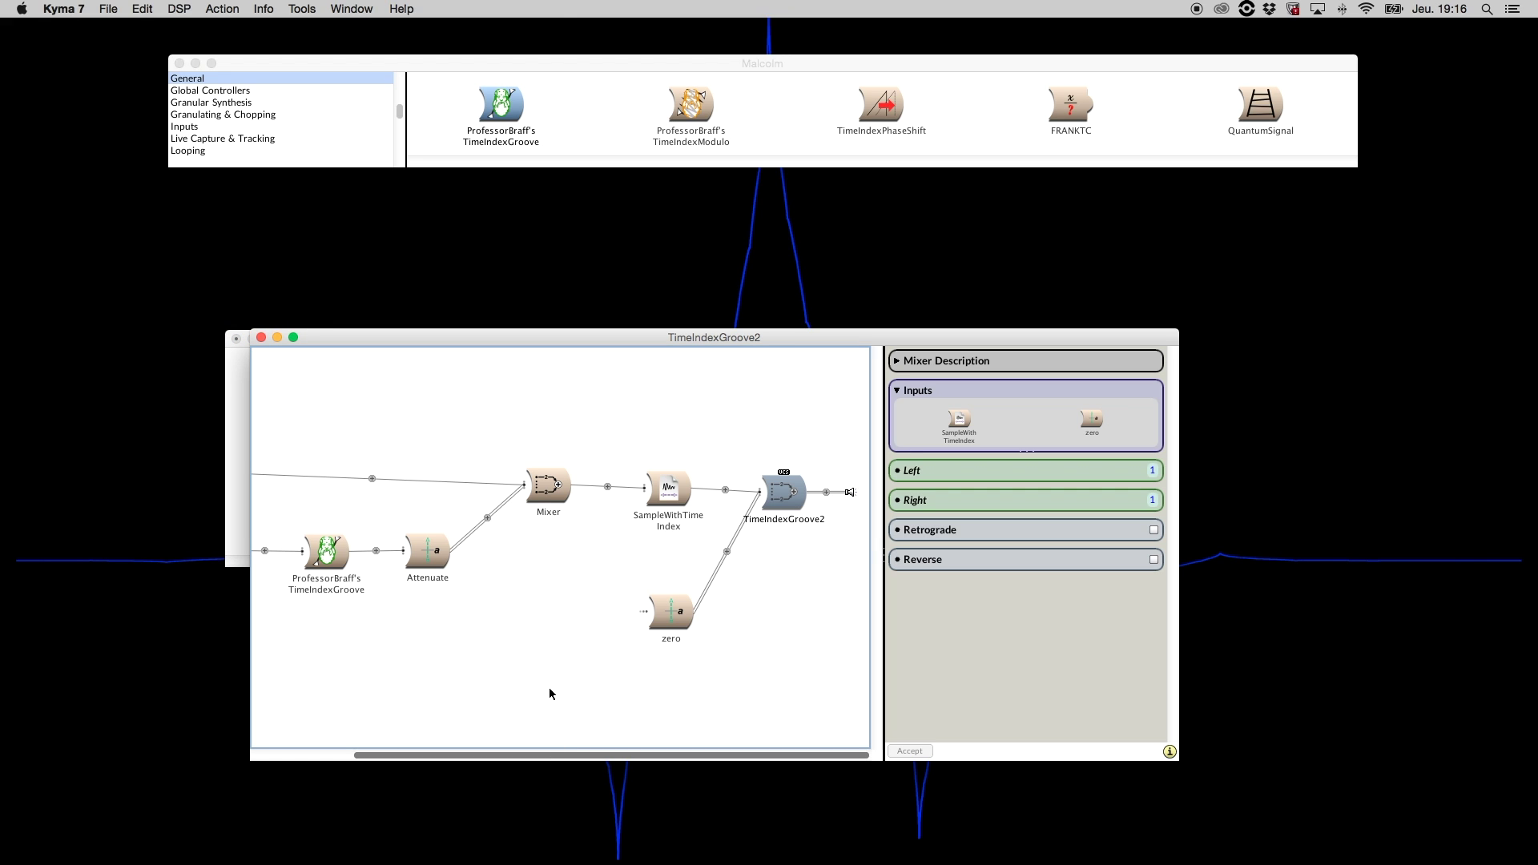
scroll(548, 687, "down", 2)
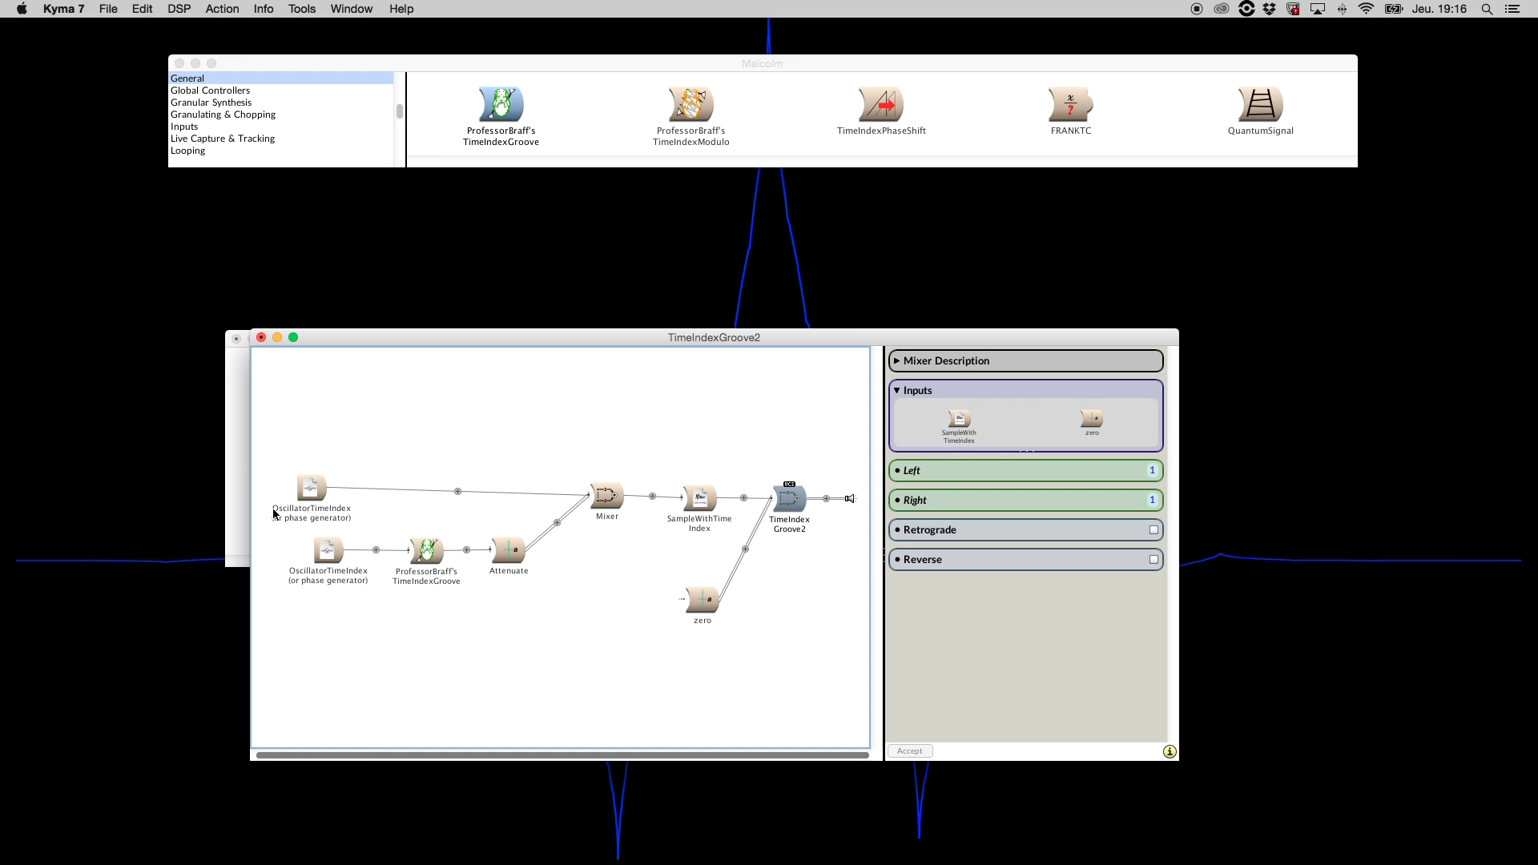
left_click(427, 553)
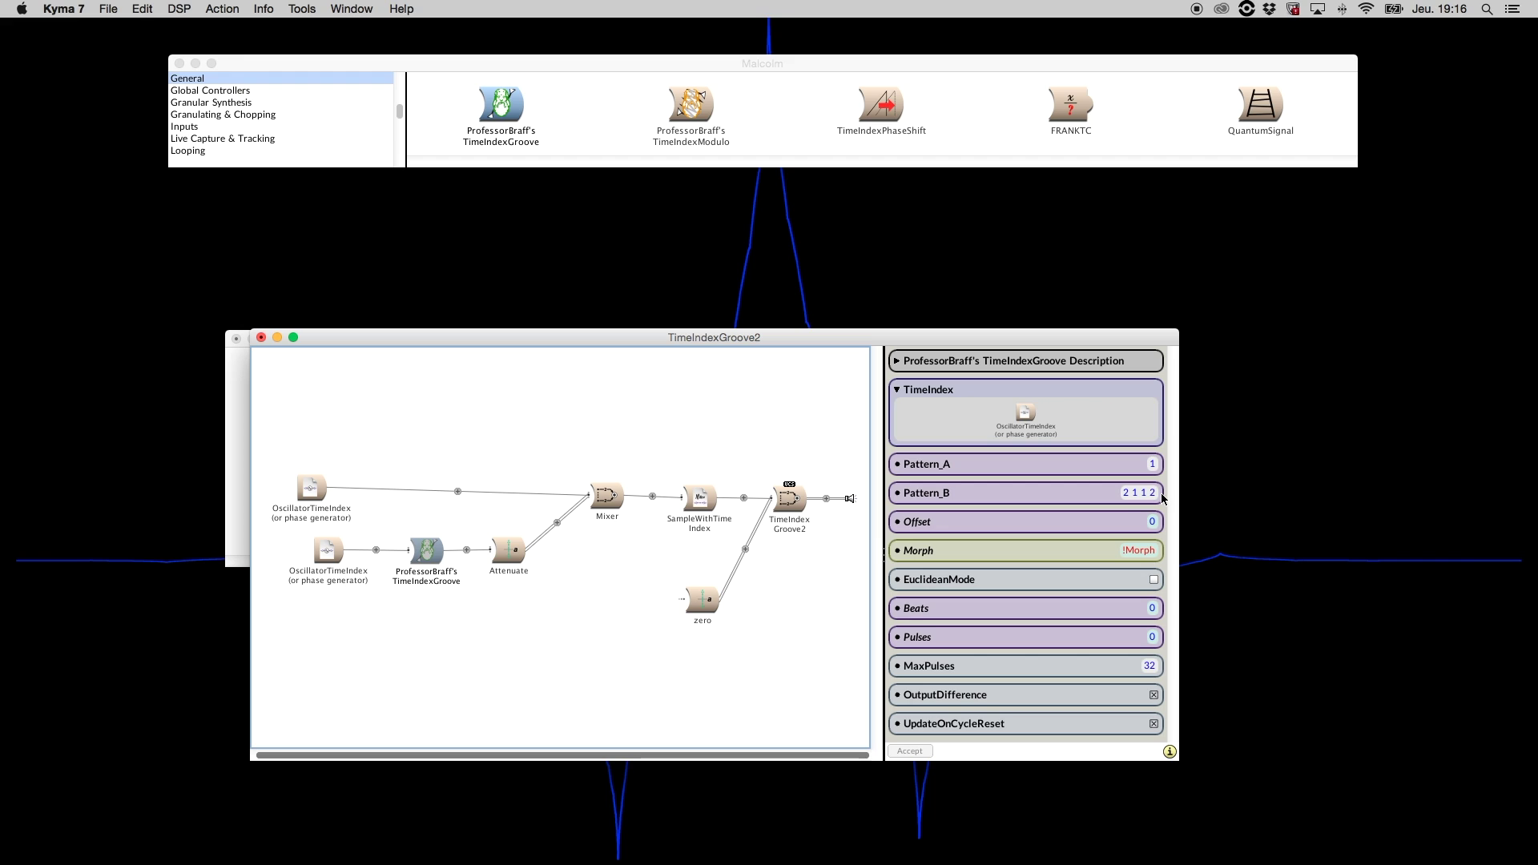
Switch to the Basic Principles page in Safari and examine the Gnawa or Brazilian 16th diagram
mouse_move(1508, 575)
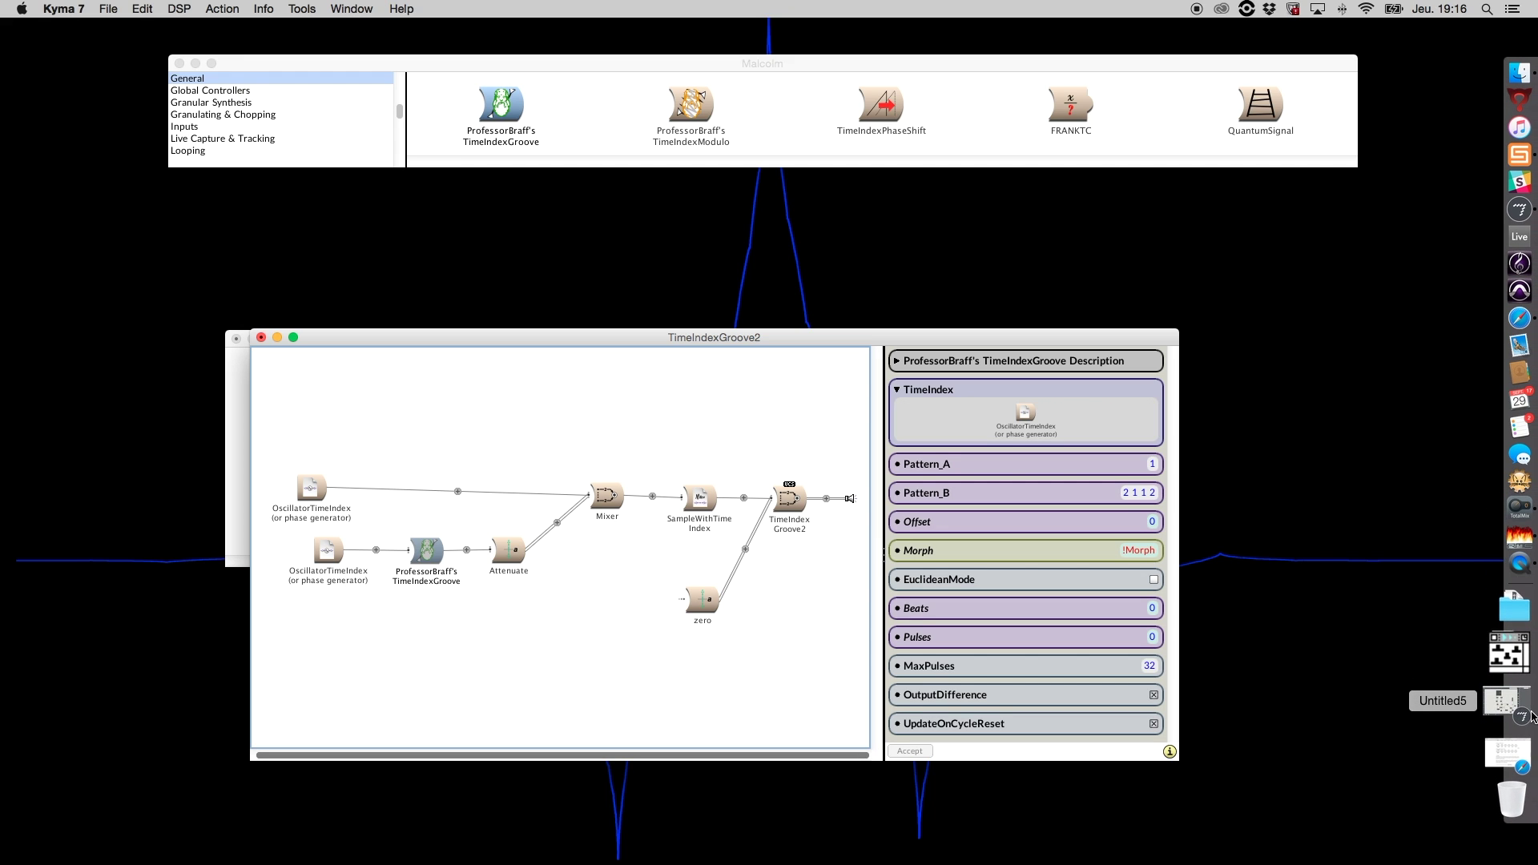
left_click(1522, 732)
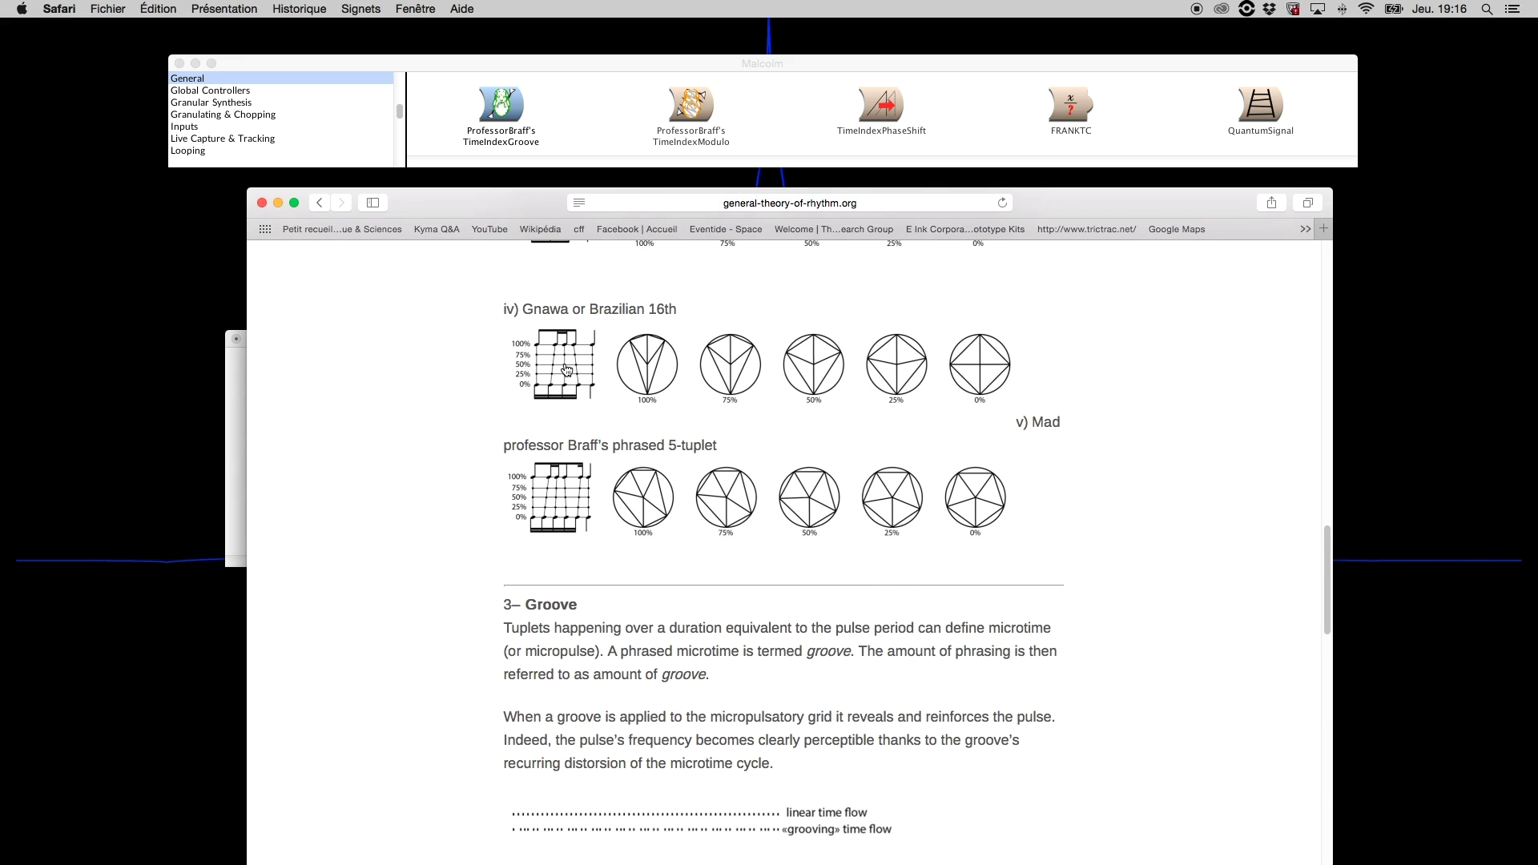
Enlarge the Gnawa or Brazilian 16th diagram to examine it, minimise the browser window, and return to Kyma's TimeIndexGroove2 editor
left_click(589, 349)
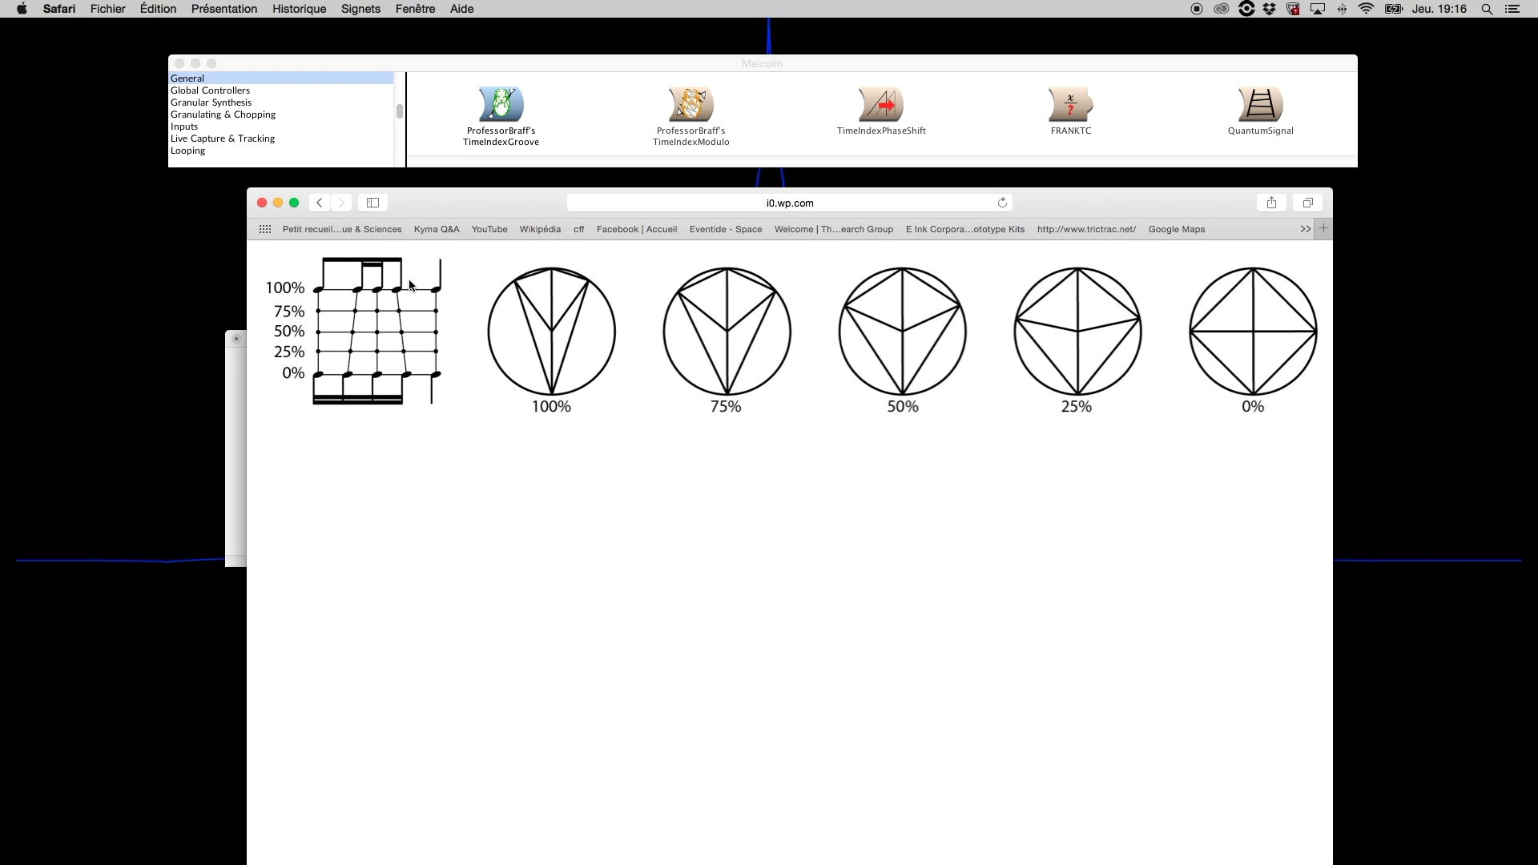
left_click(318, 203)
left_click(278, 204)
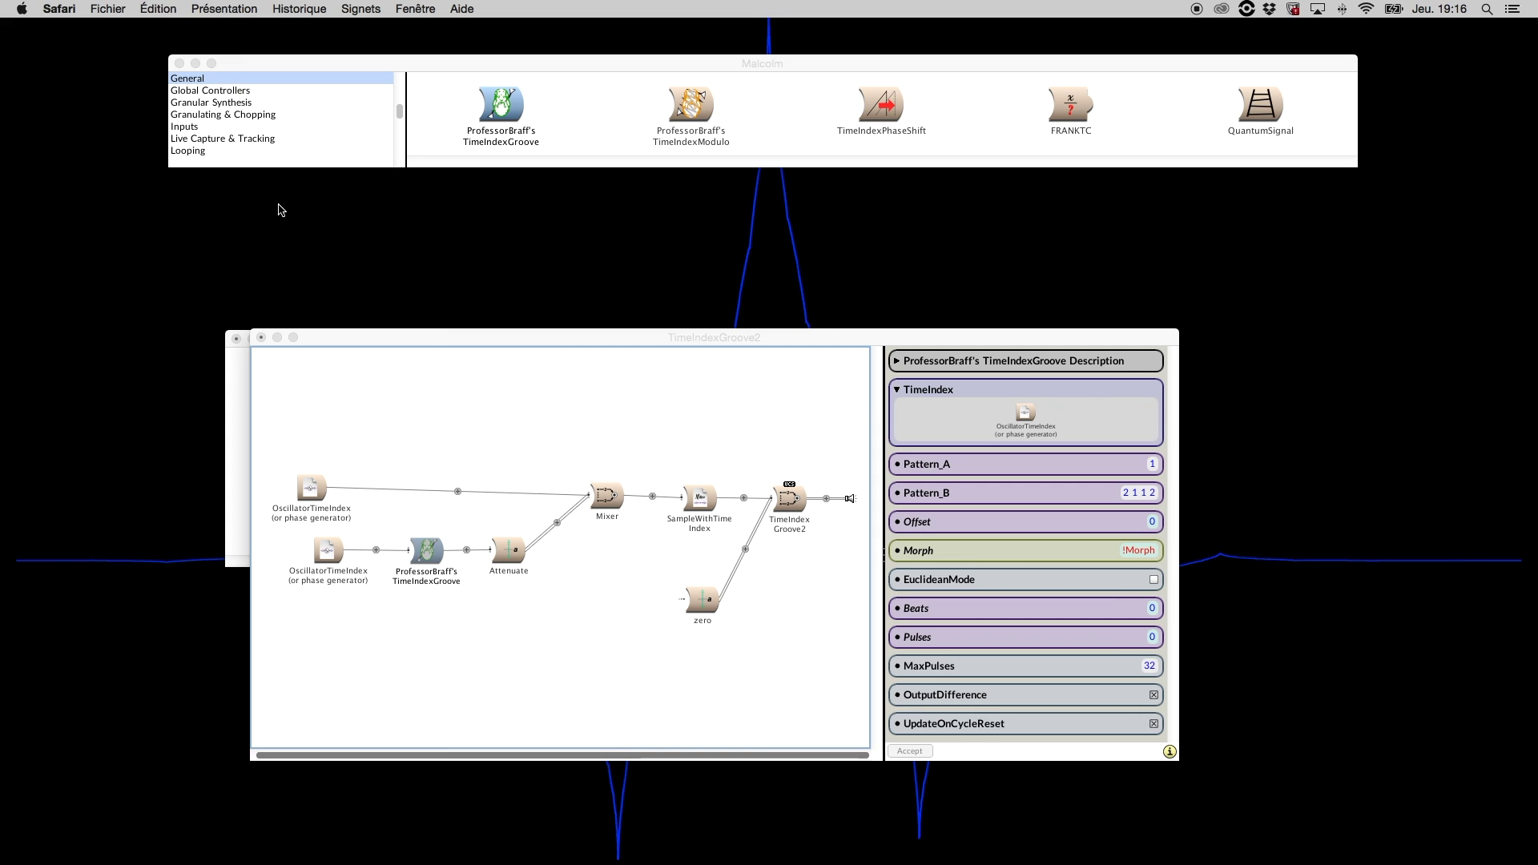
left_click(593, 335)
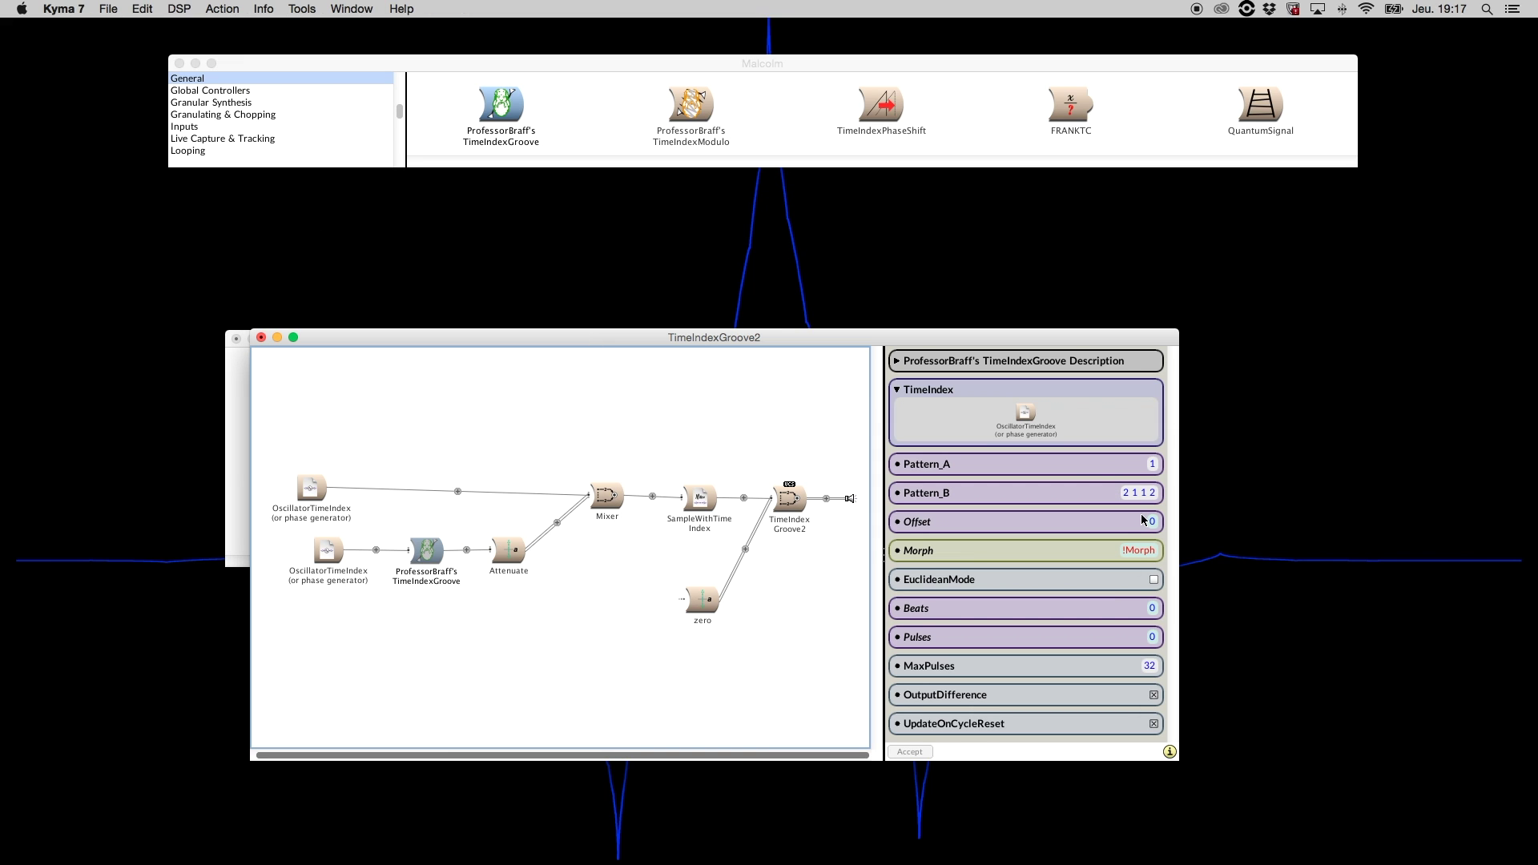
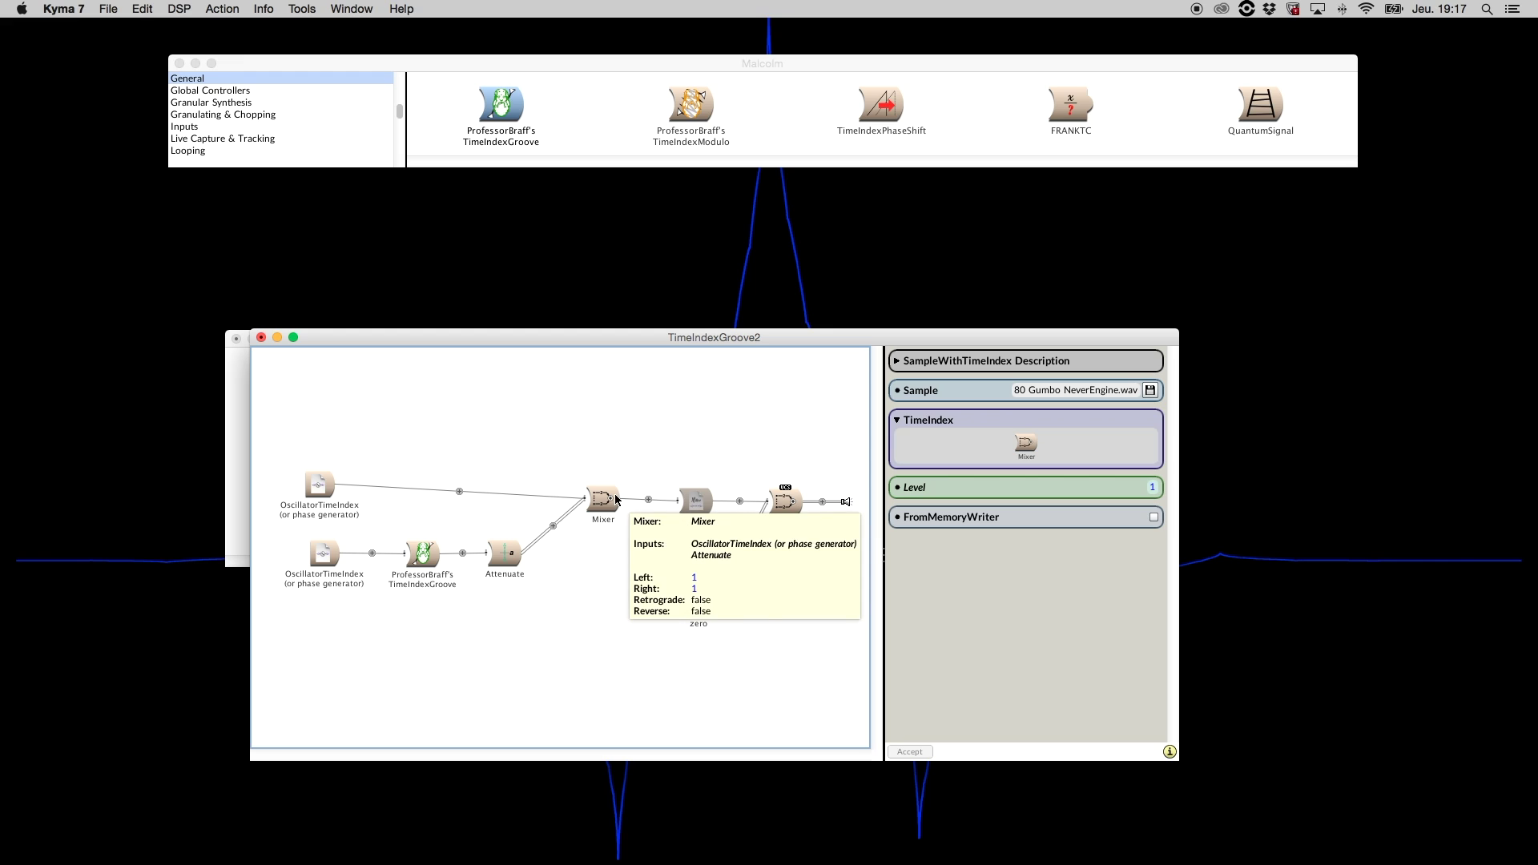
Compare the Frequency expressions of the two OscillatorTimeIndex modules feeding the Mixer and the ProfessorBraff's TimeIndexGroove branch
left_click(325, 484)
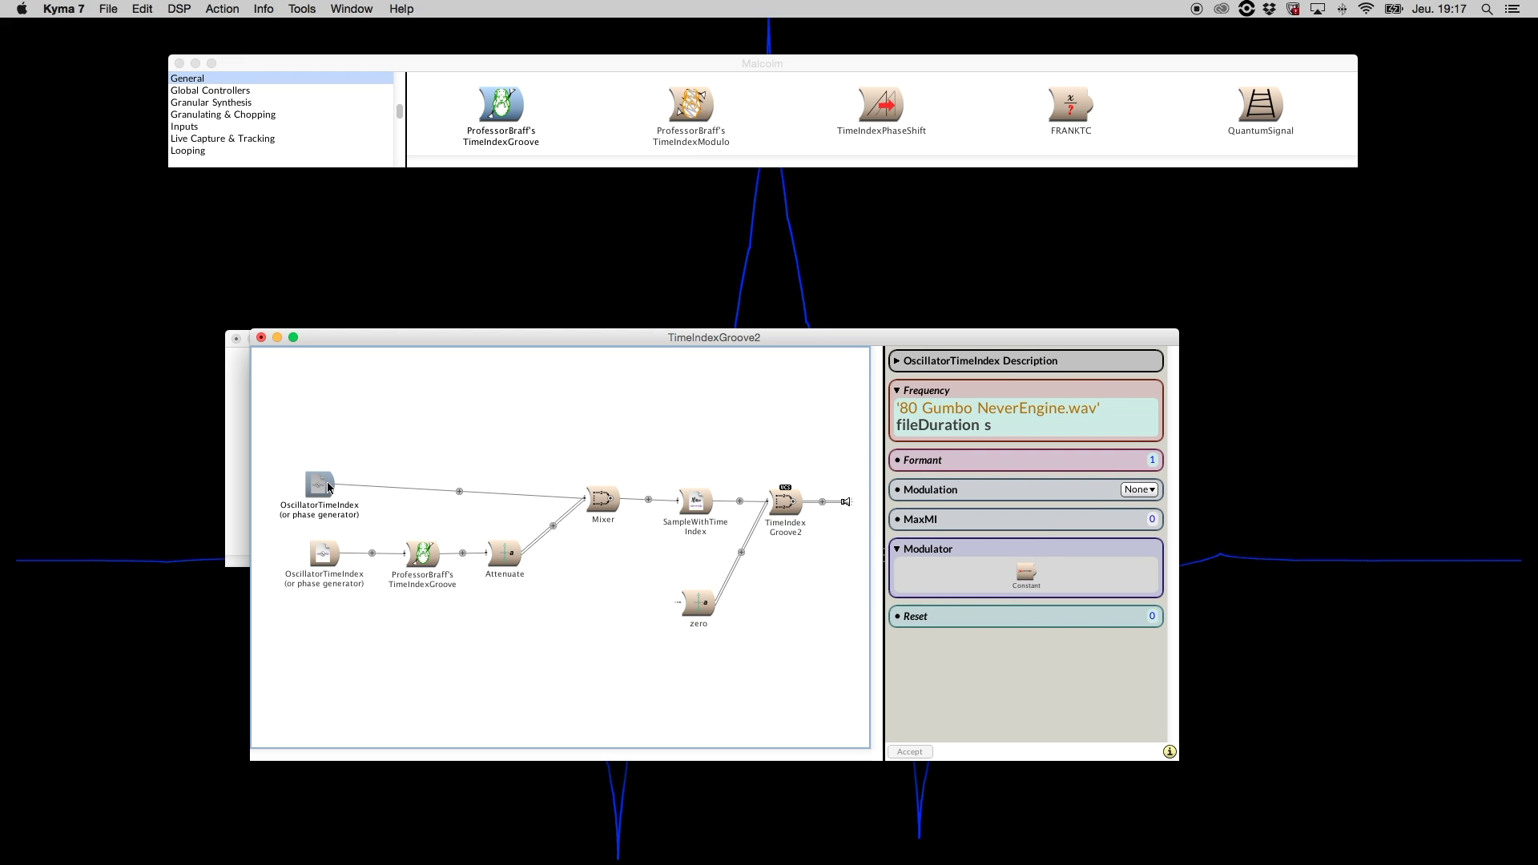
left_click(327, 554)
left_click(1104, 406)
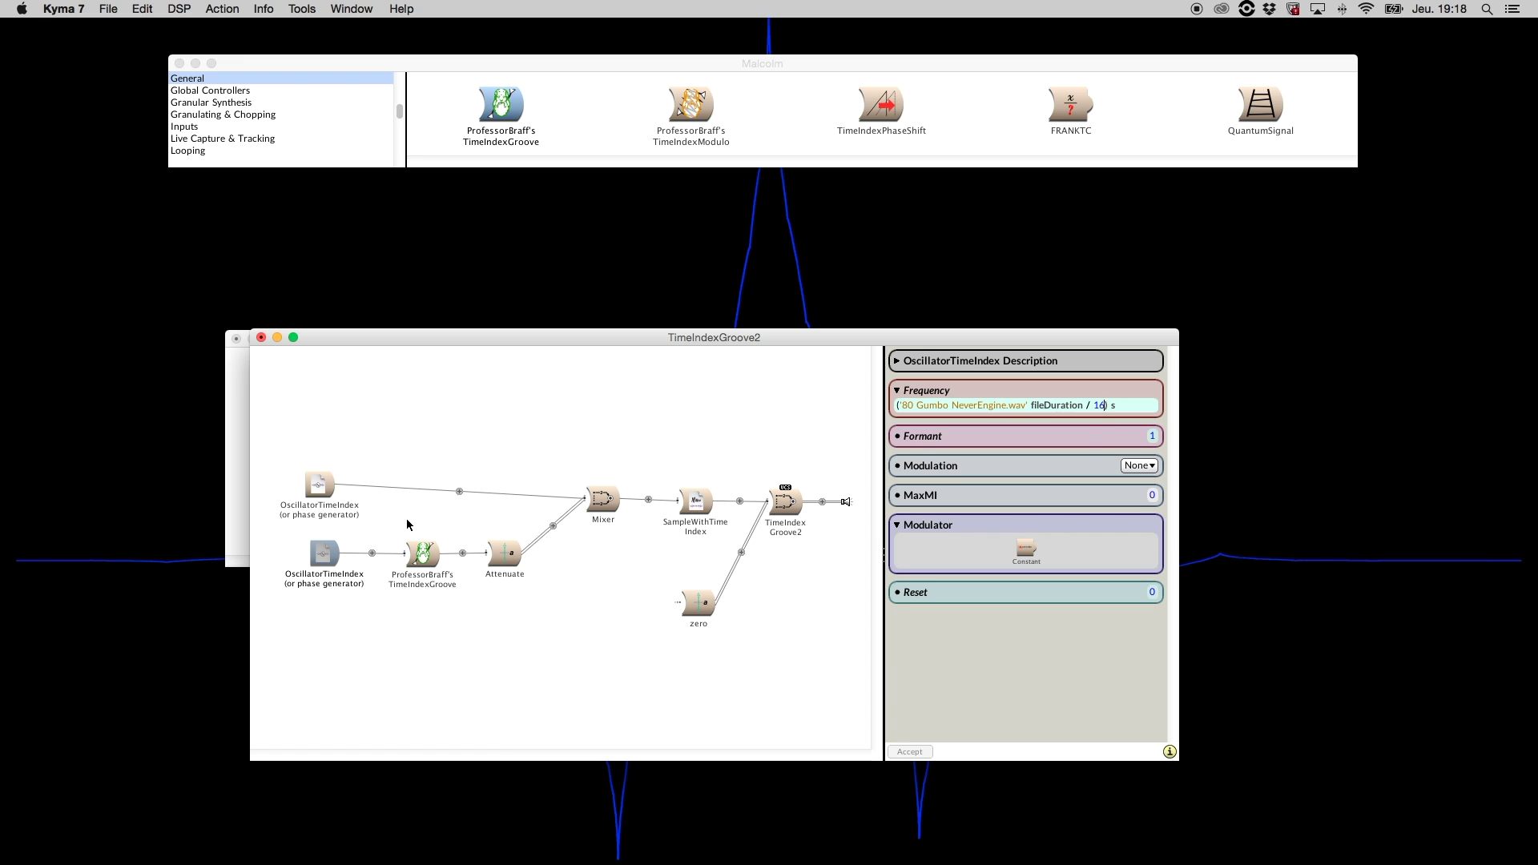
left_click(327, 552)
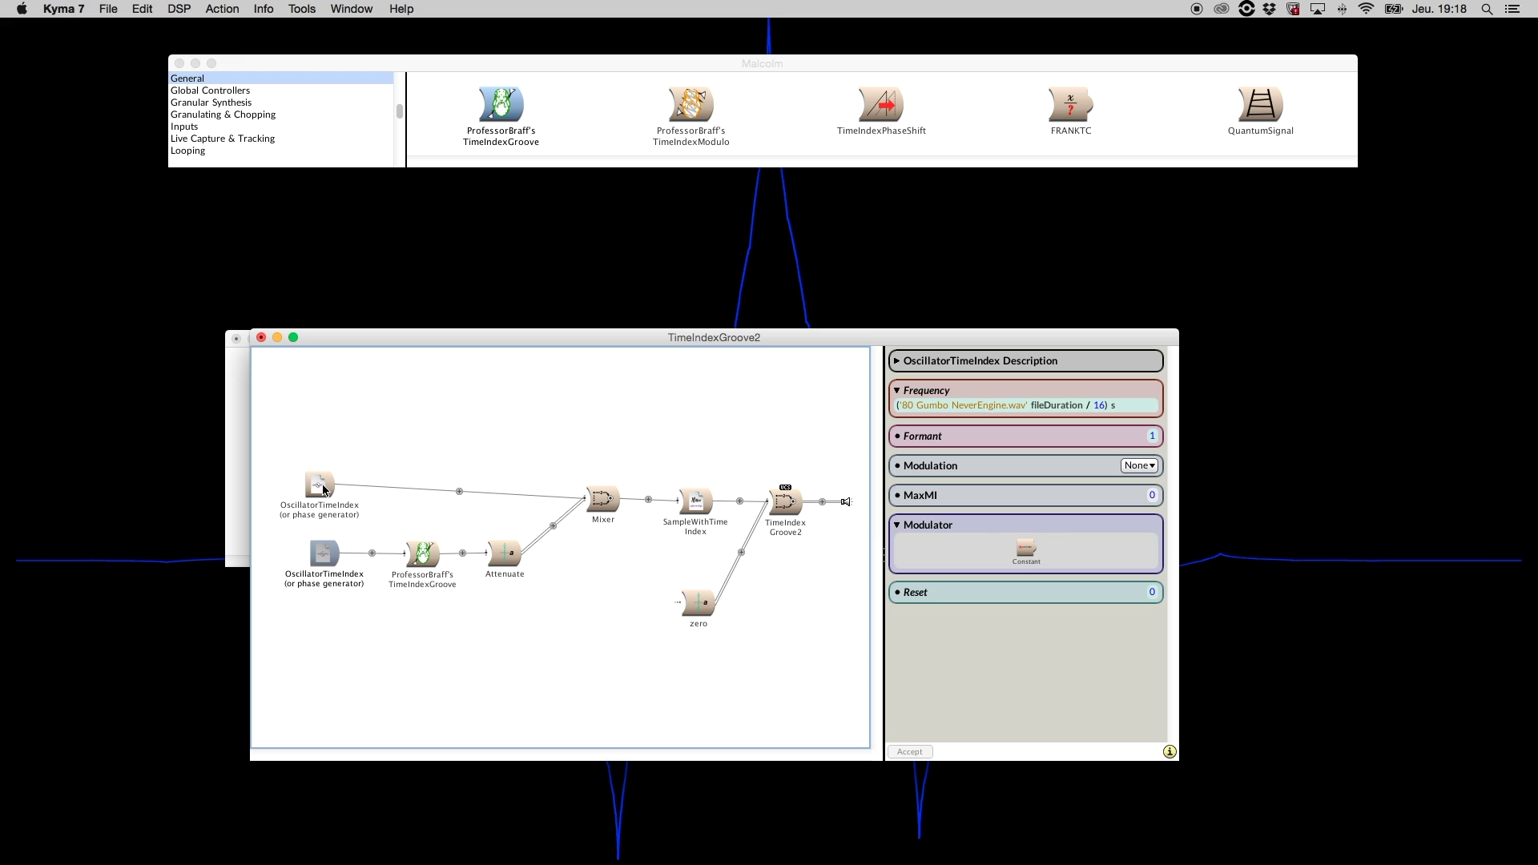
left_click(323, 485)
left_click(326, 559)
mouse_move(699, 503)
Examine the parameters of the ProfessorBraff's TimeIndexGroove and Attenuate modules and trace the signal path into the Mixer
left_click(419, 563)
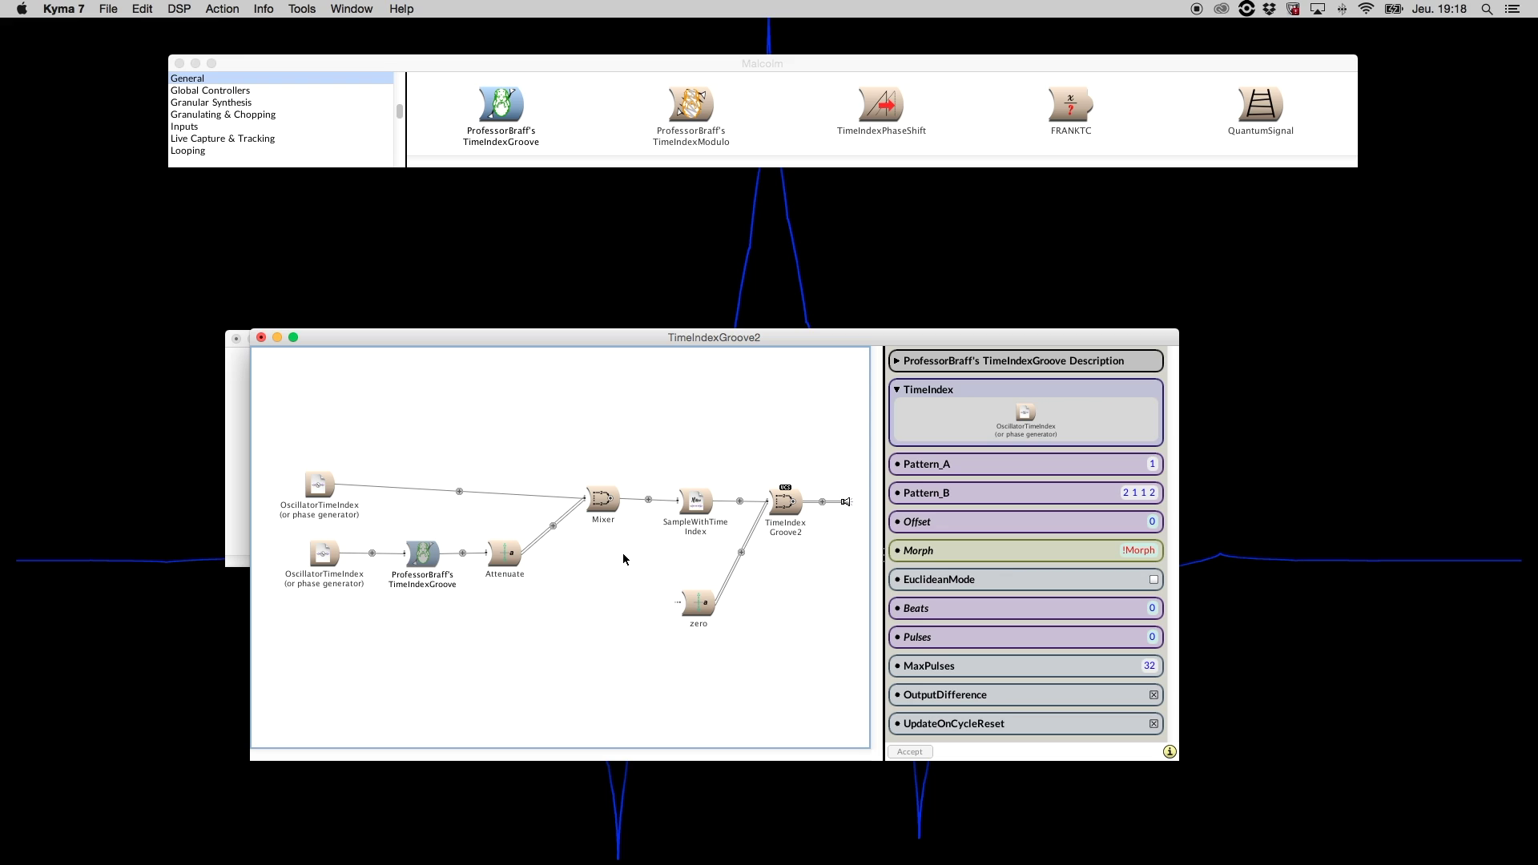
left_click(503, 552)
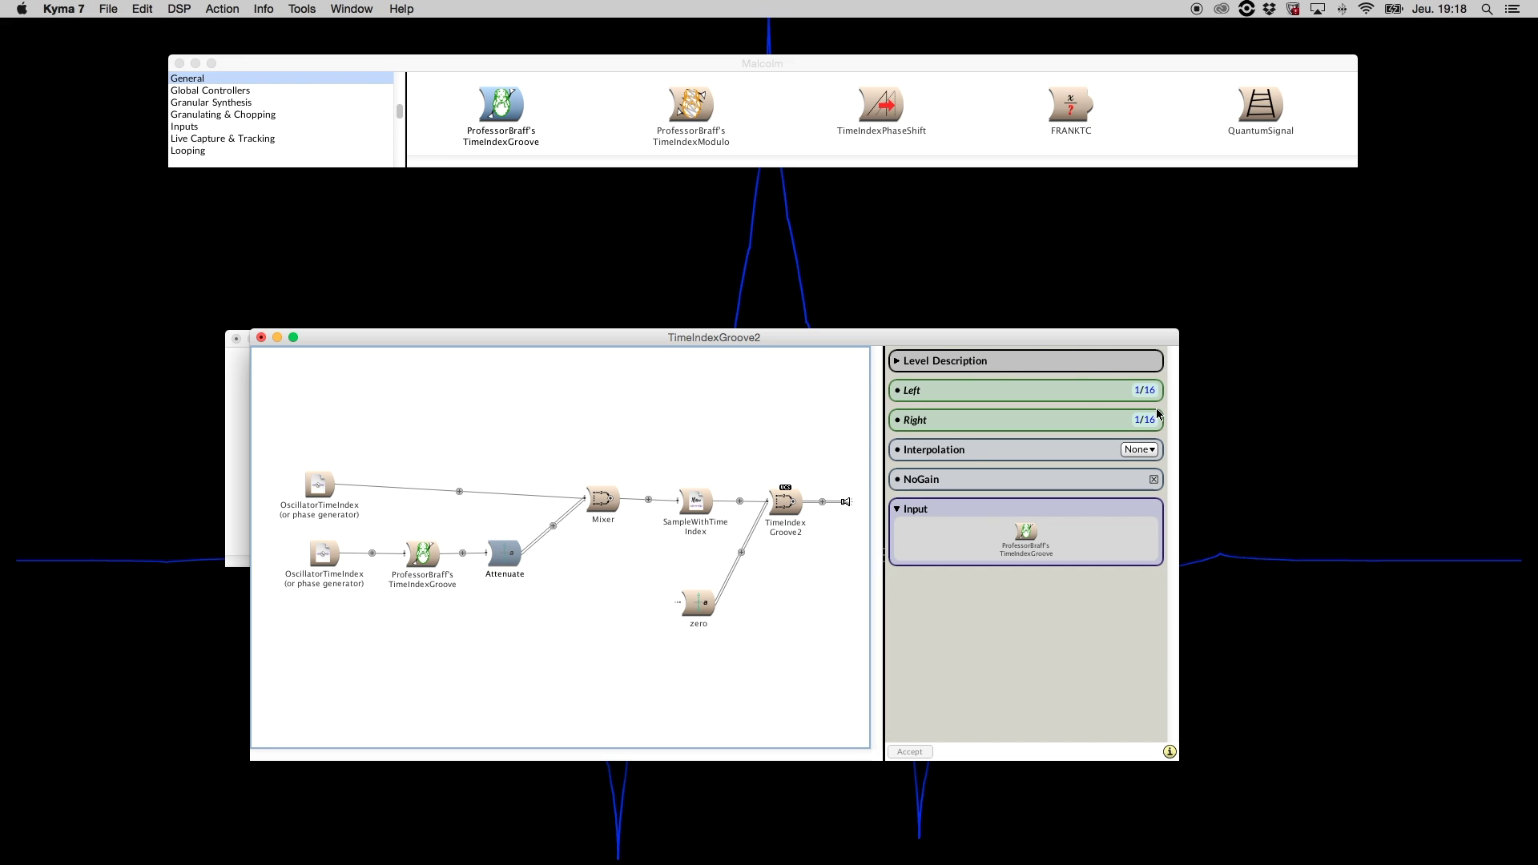
left_click(425, 553)
left_click(513, 564)
left_click(319, 490)
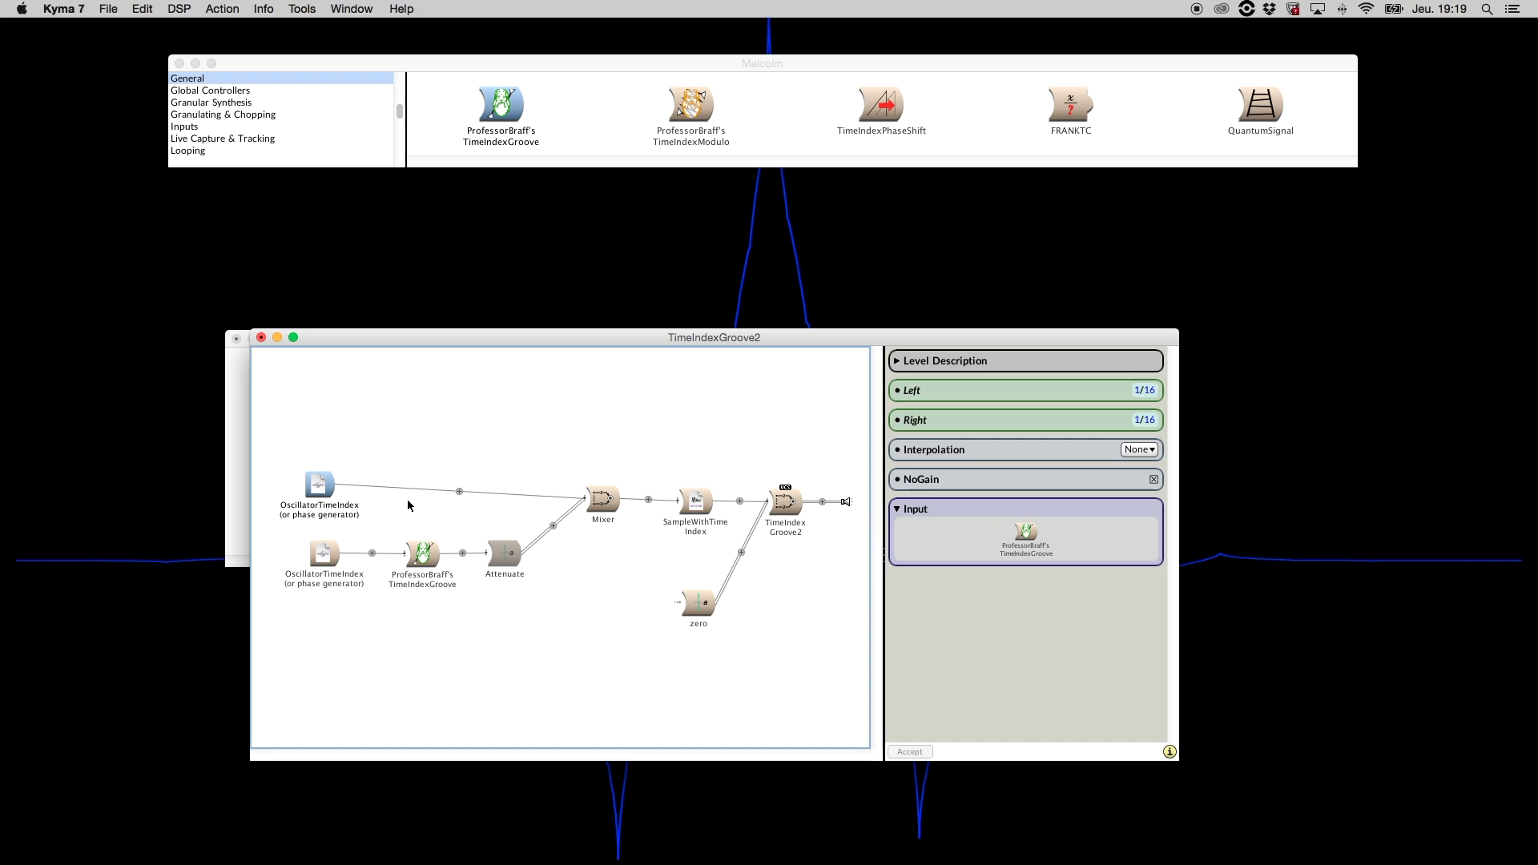
mouse_move(603, 506)
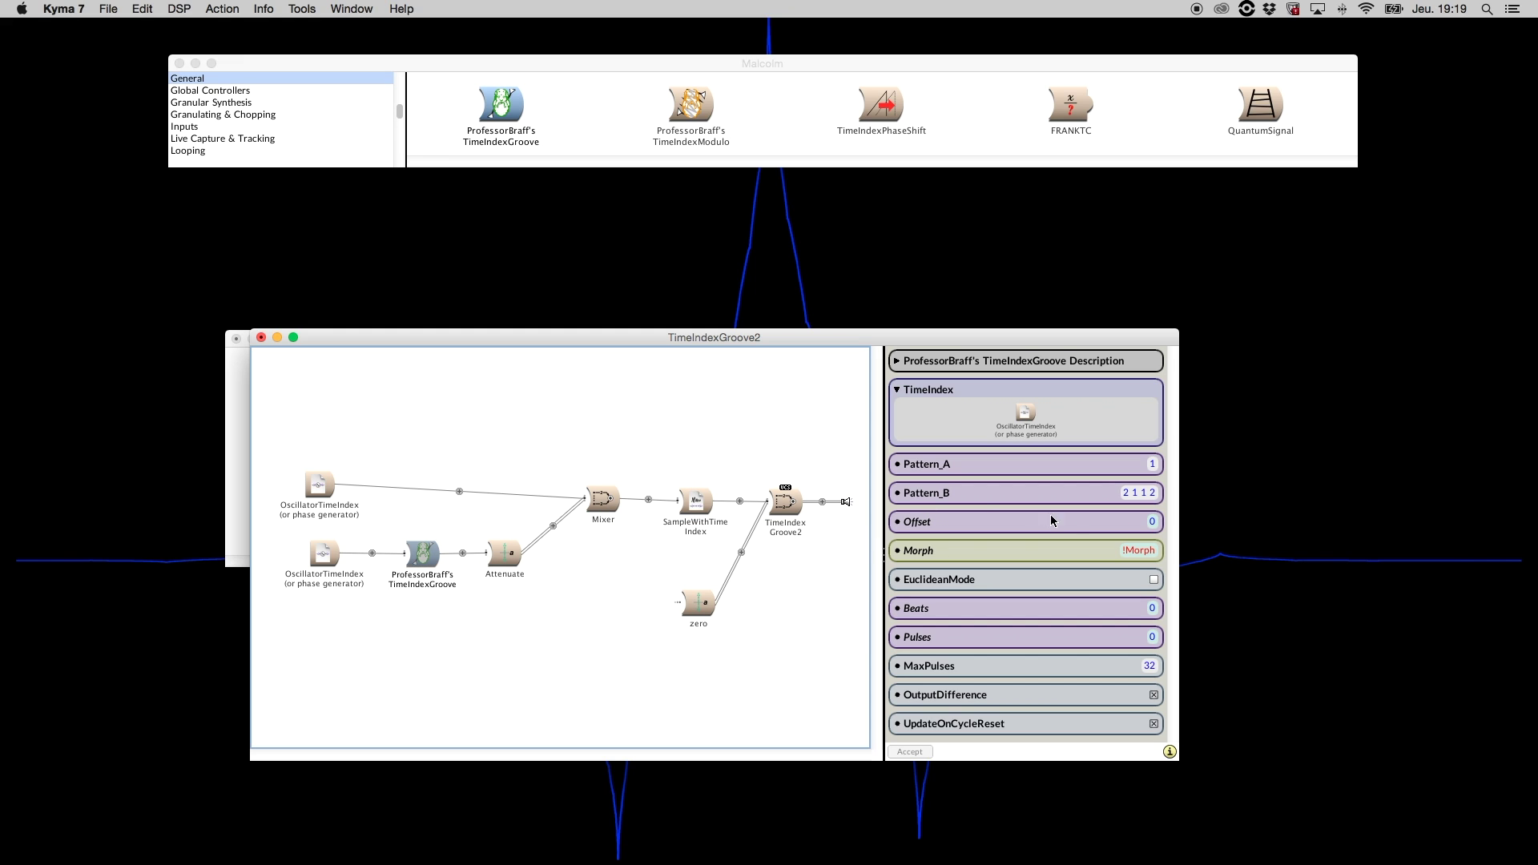
Play the TimeIndexGroove2 sound and raise Morph in stages from about 0.39 up to 1.0
left_click(1130, 548)
left_click(628, 553)
key("super+p")
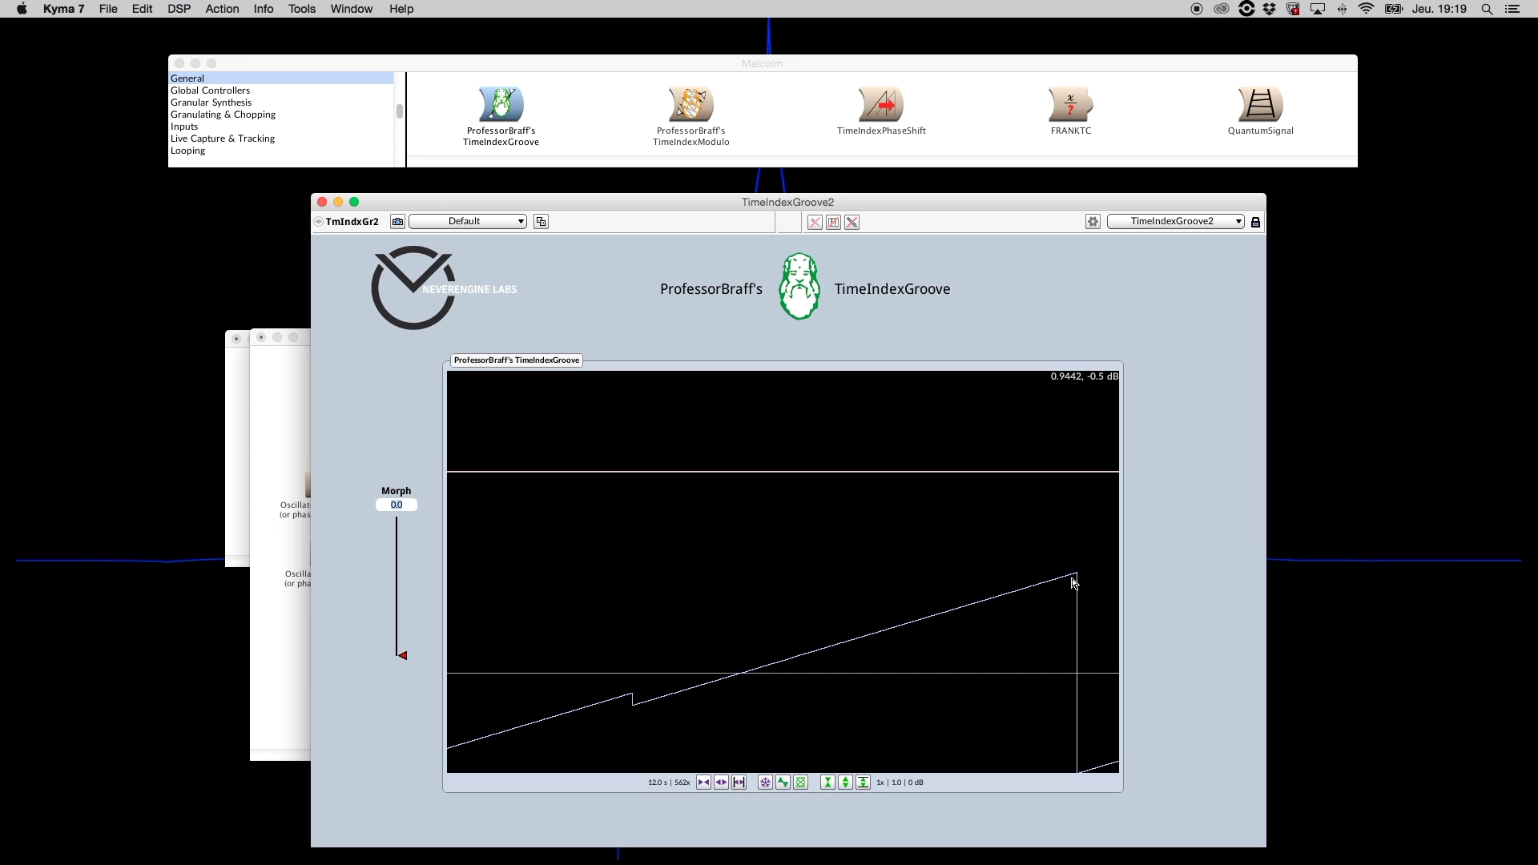
left_click_drag(403, 656, 403, 602)
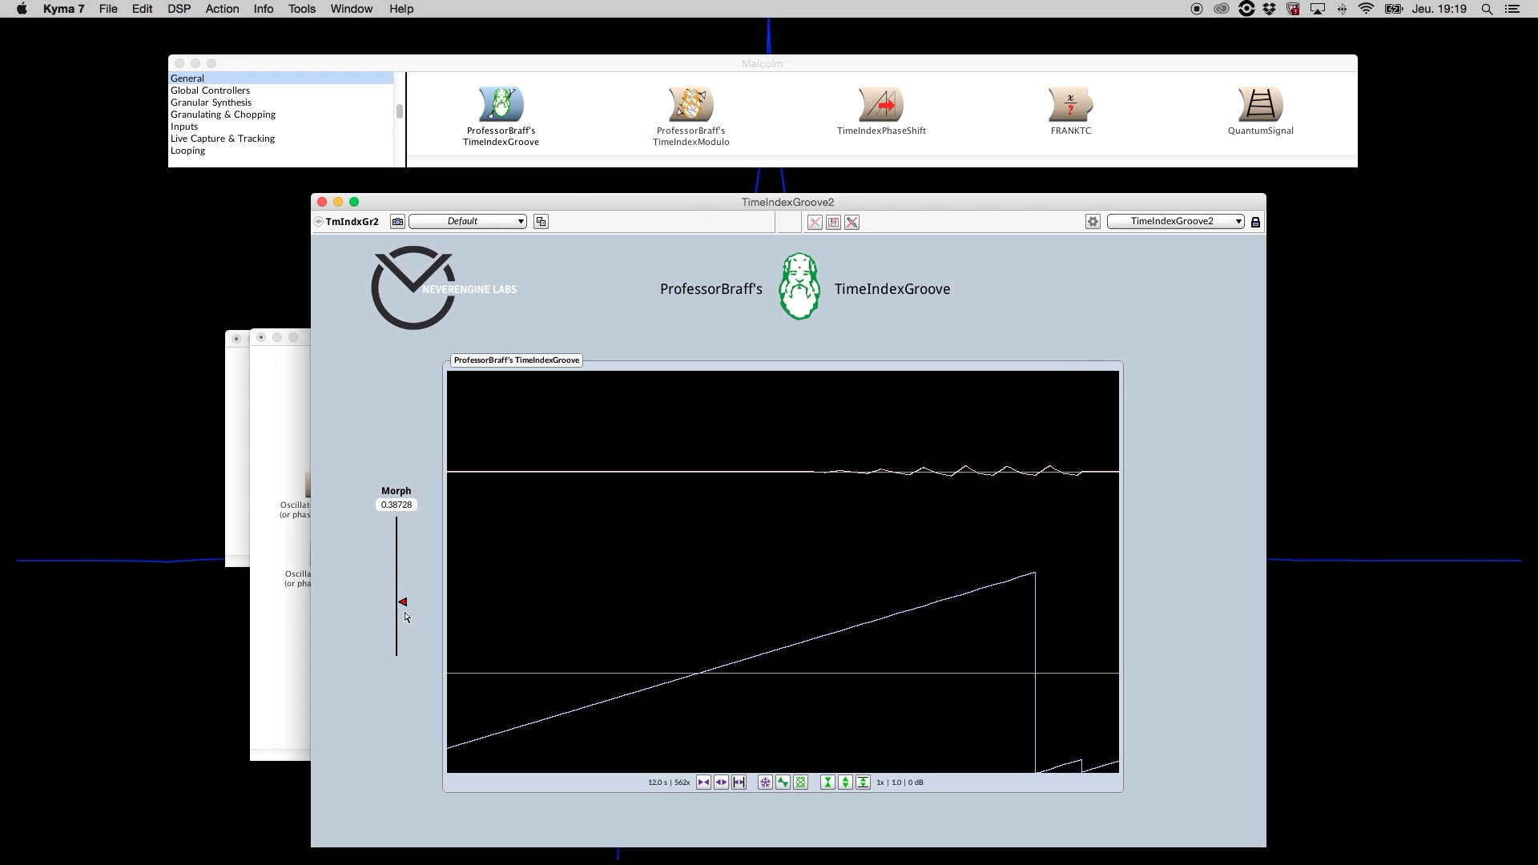
left_click_drag(408, 612, 398, 505)
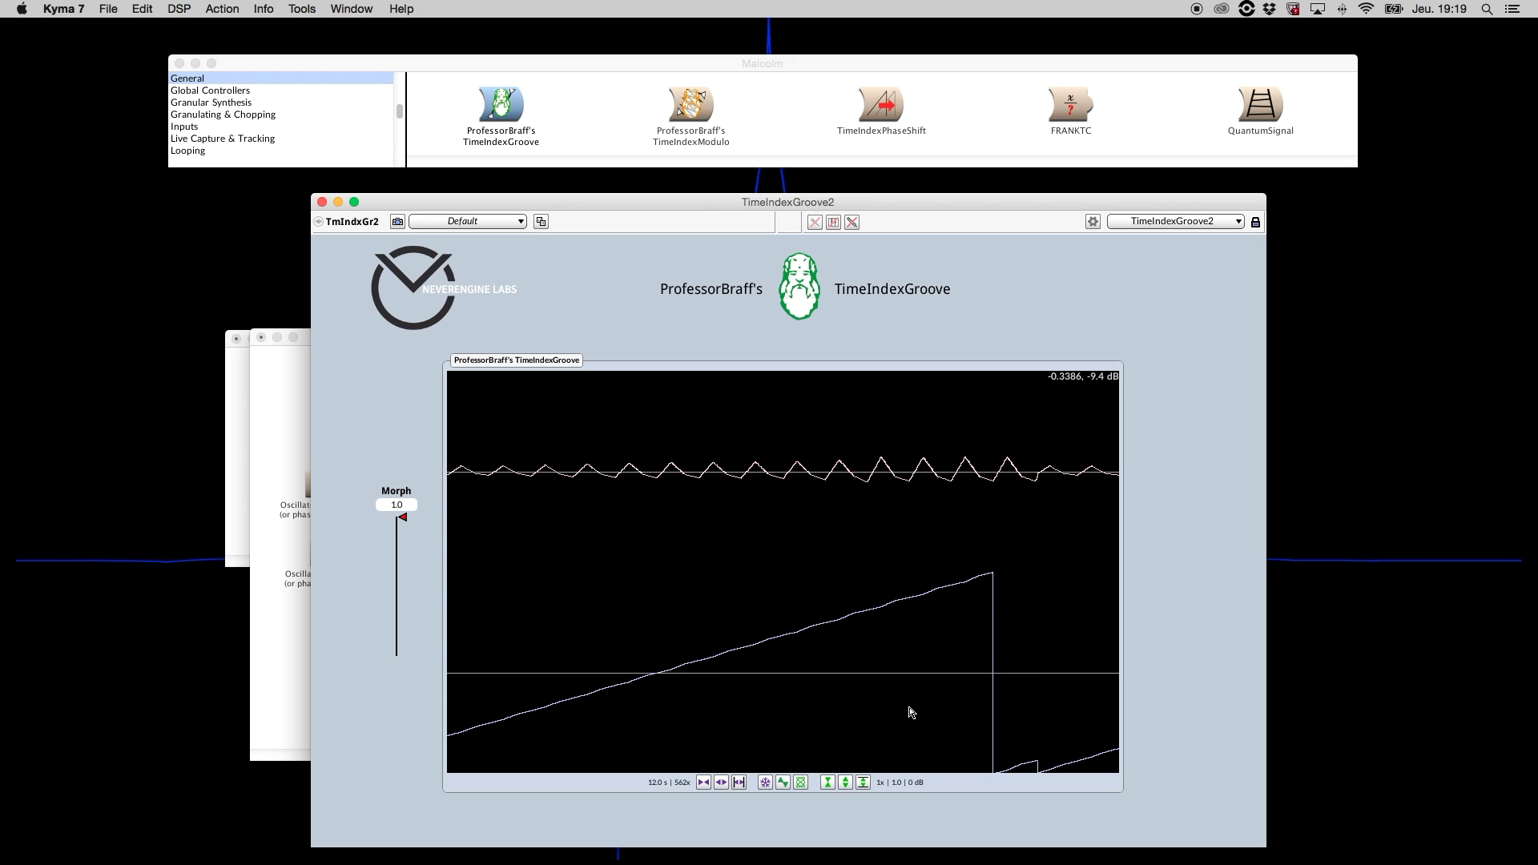
Magnify the ProfessorBraff's TimeIndexGroove waveform display vertically to 2x
left_click(846, 785)
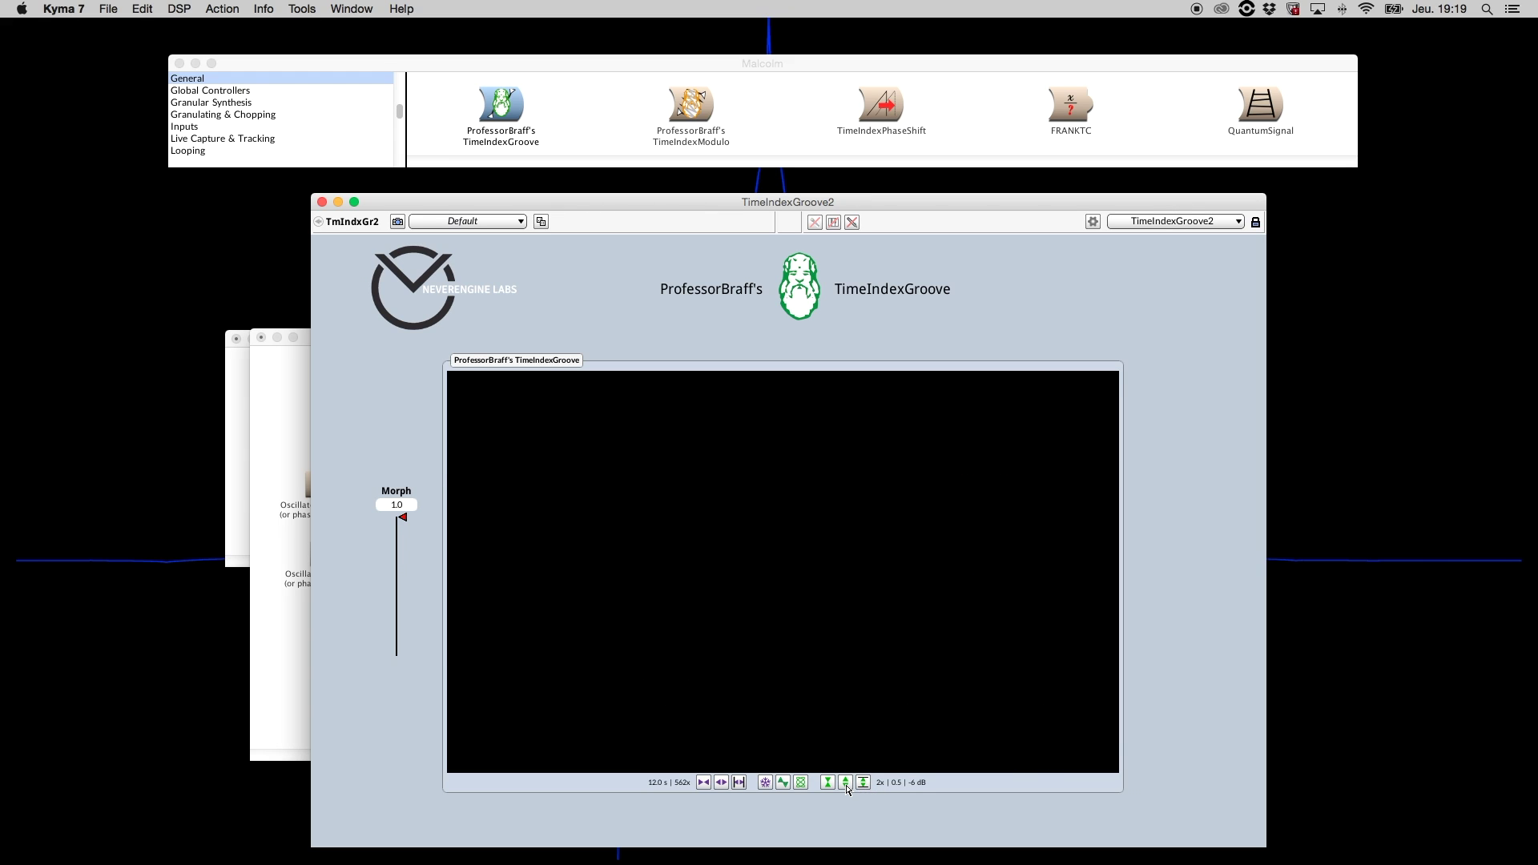
left_click(846, 785)
left_click(841, 788)
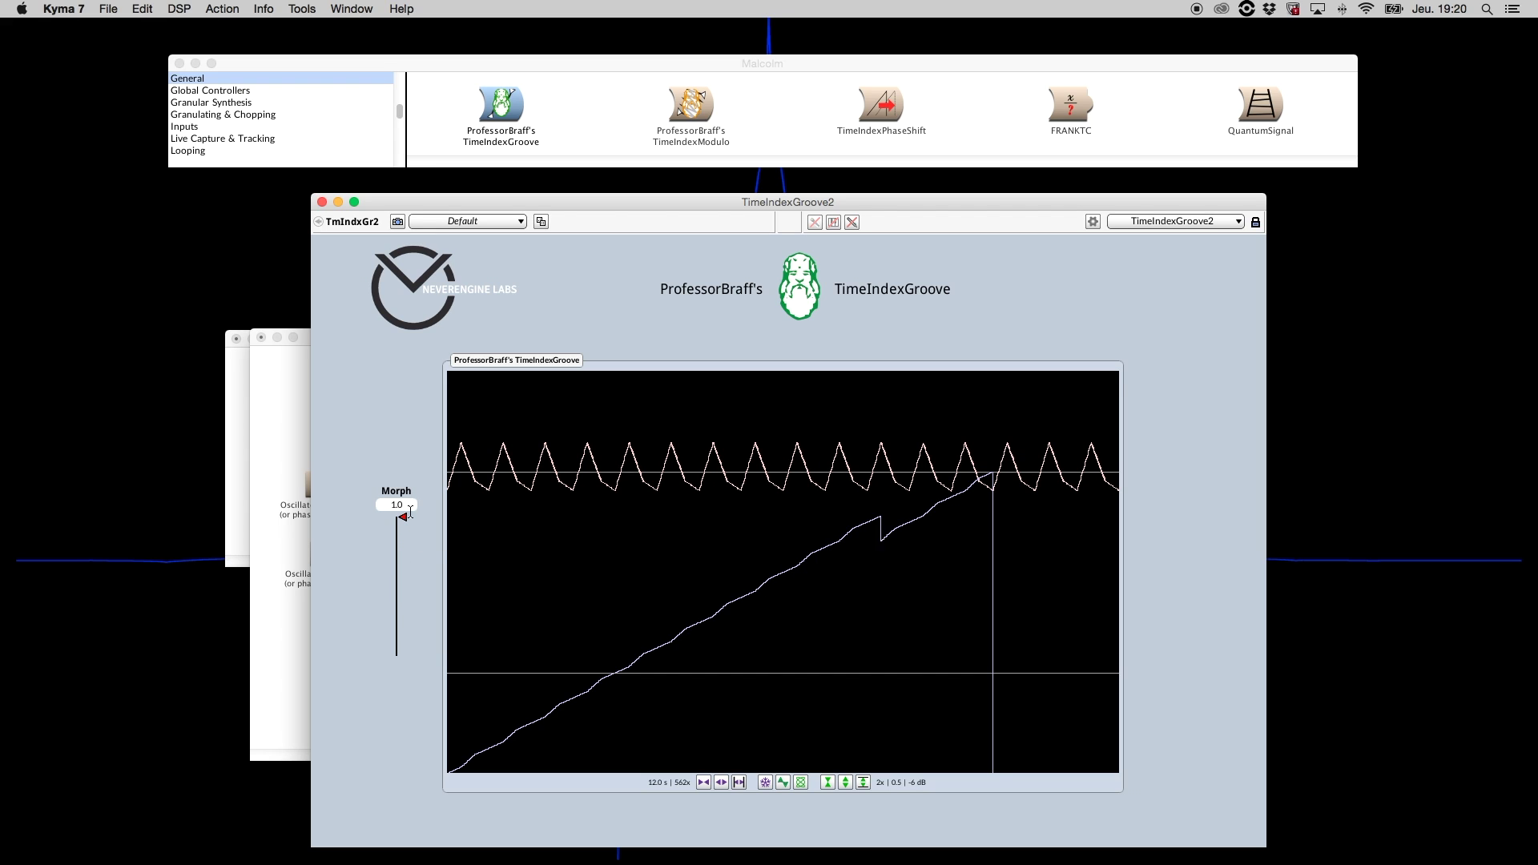
Sweep Morph down to 0.0, back up to 1.0, and down to about 0.27 while the sound plays
left_click_drag(408, 513, 408, 663)
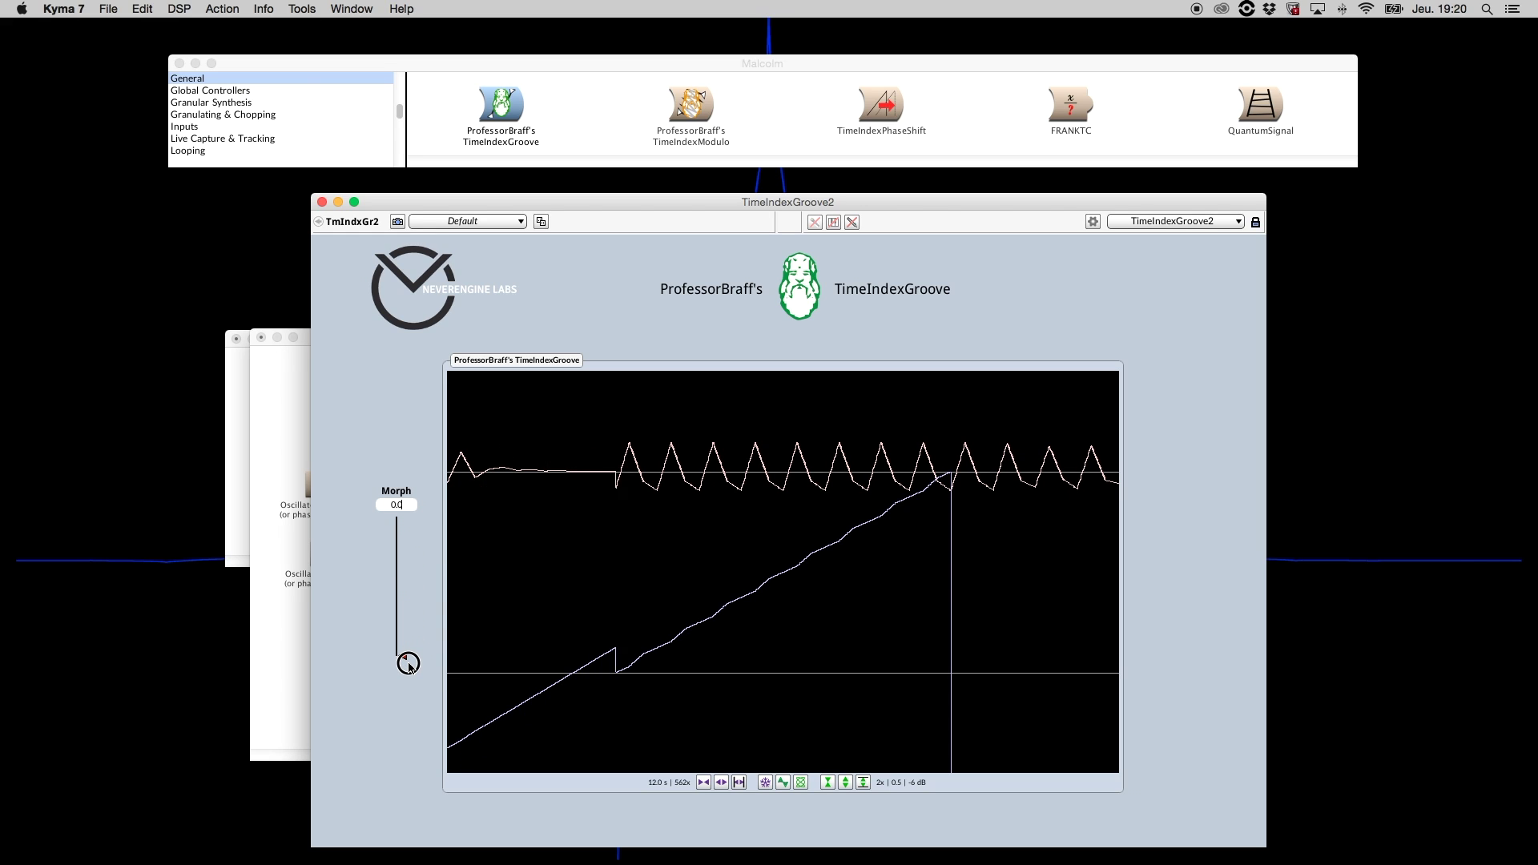
left_click_drag(409, 665, 430, 517)
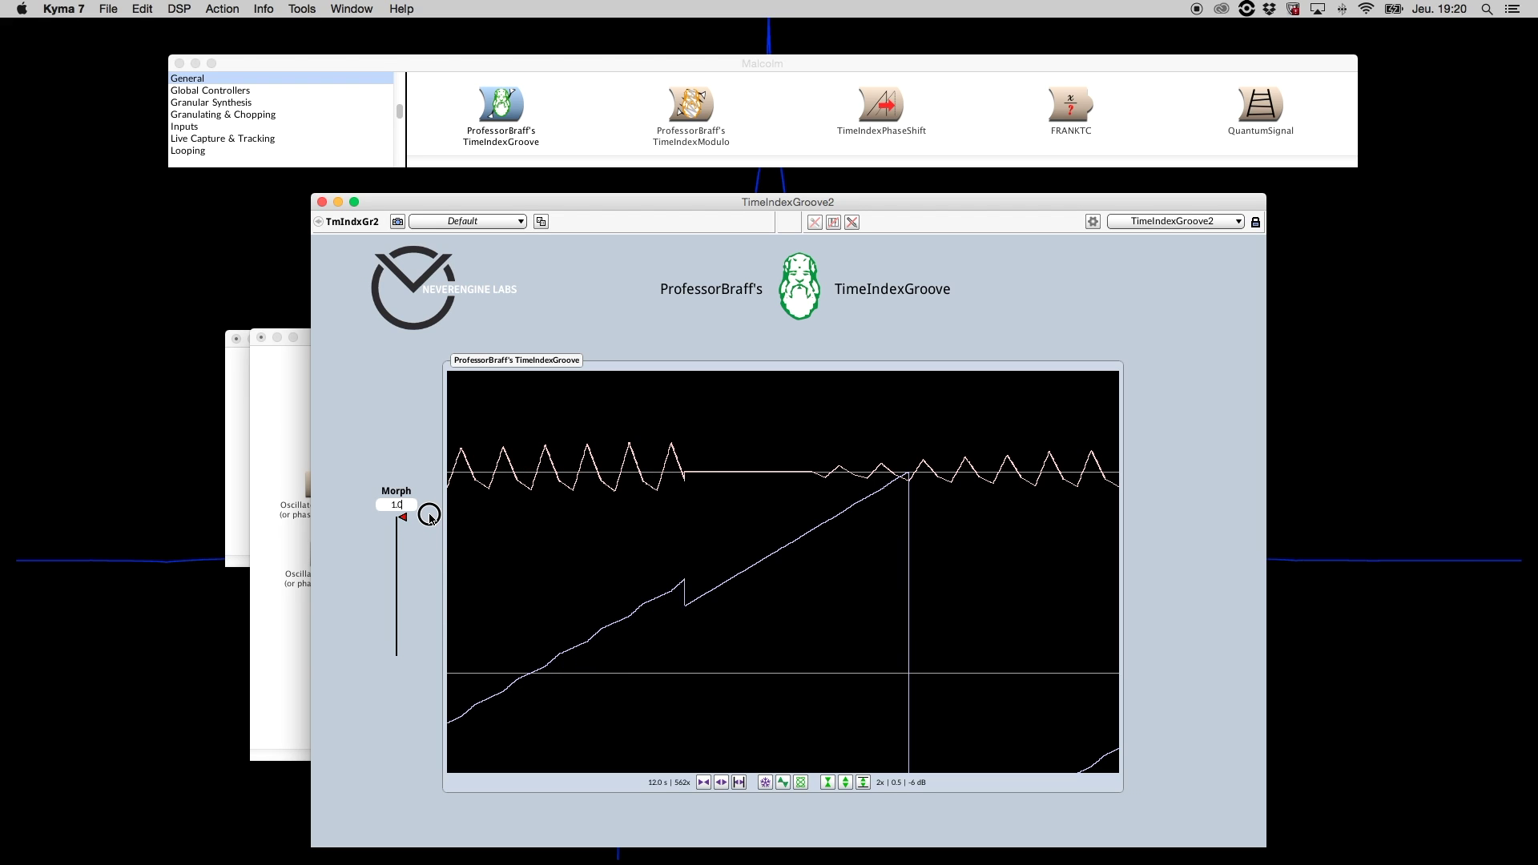
left_click_drag(430, 517, 404, 622)
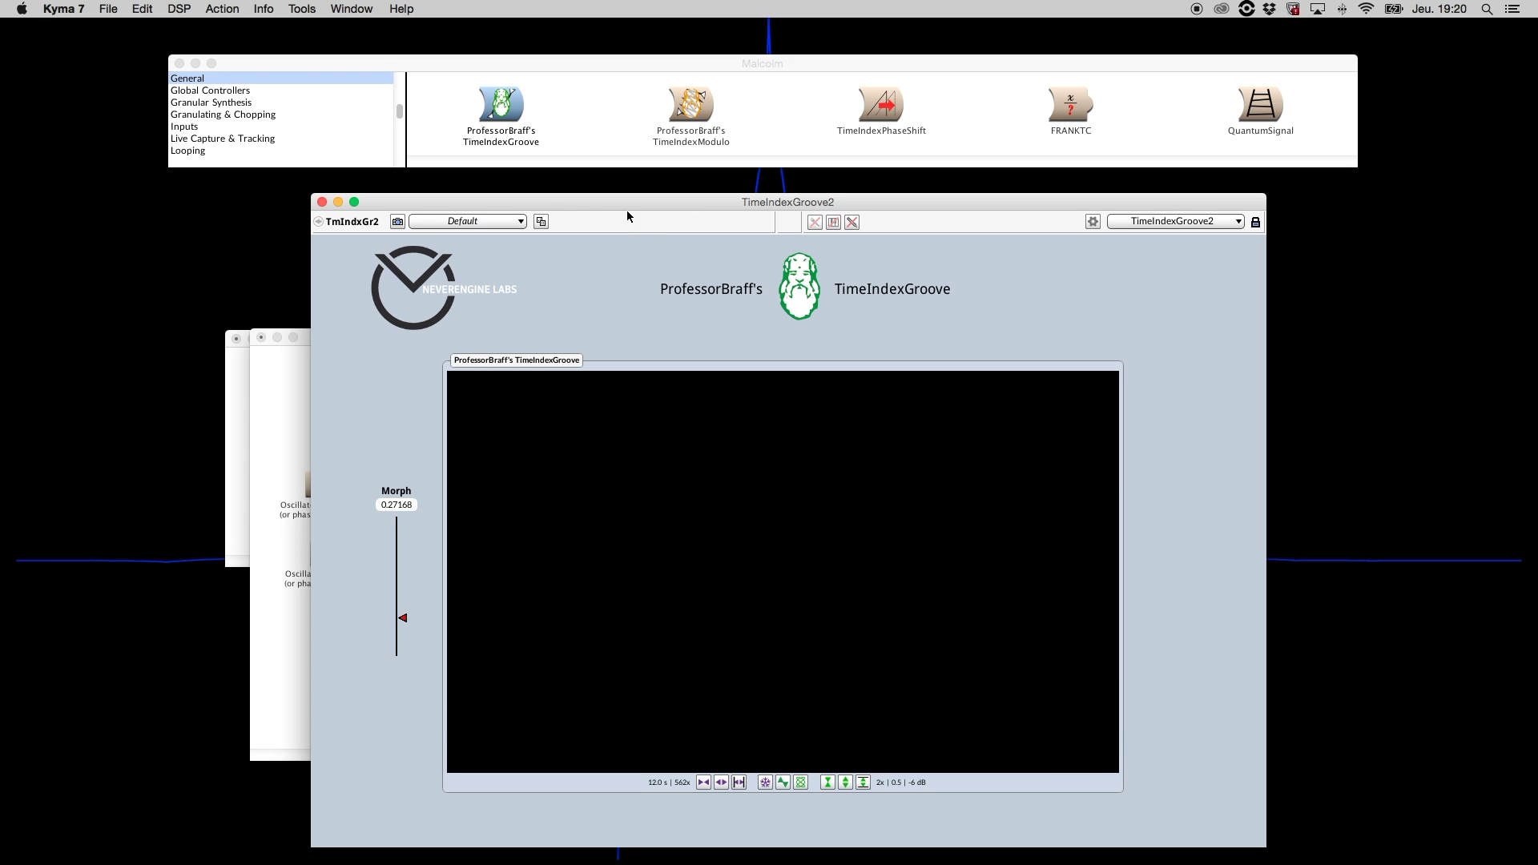
mouse_move(647, 202)
left_mouse_down()
mouse_move(601, 199)
mouse_move(624, 203)
left_mouse_up()
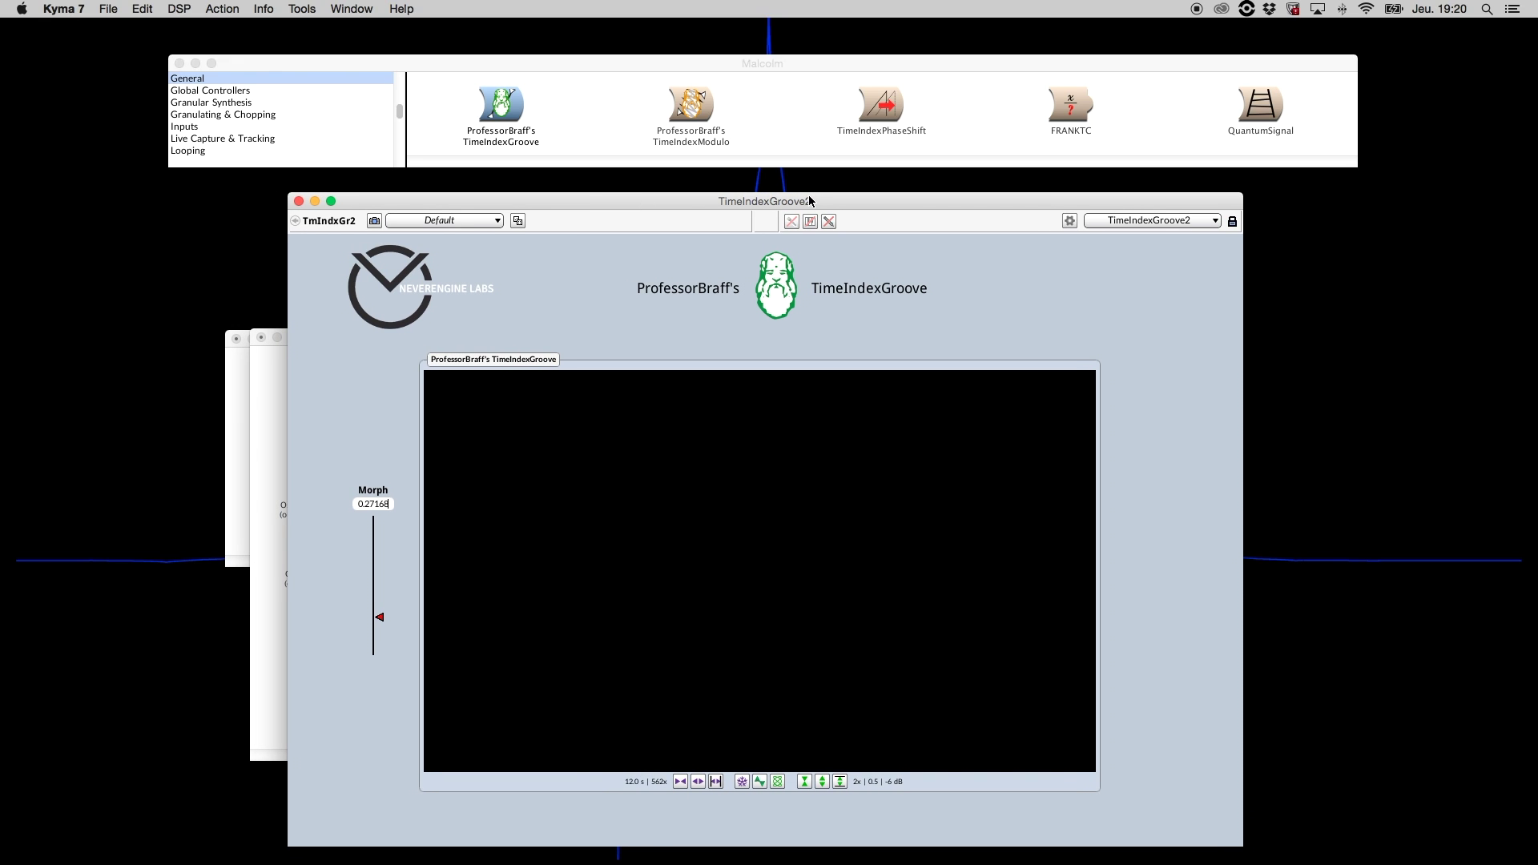
right_click(353, 370)
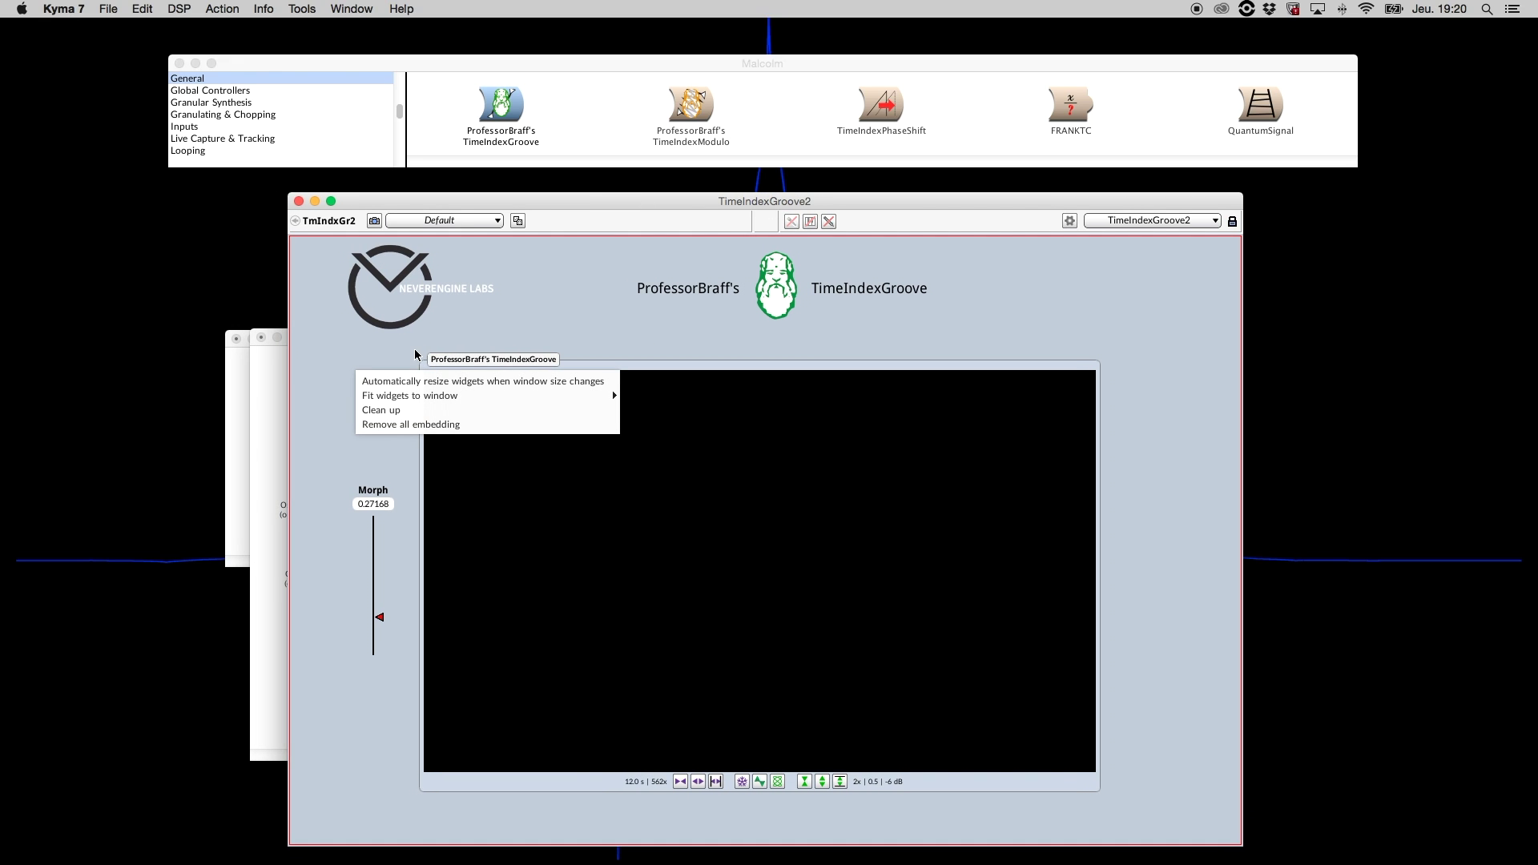
left_click(436, 335)
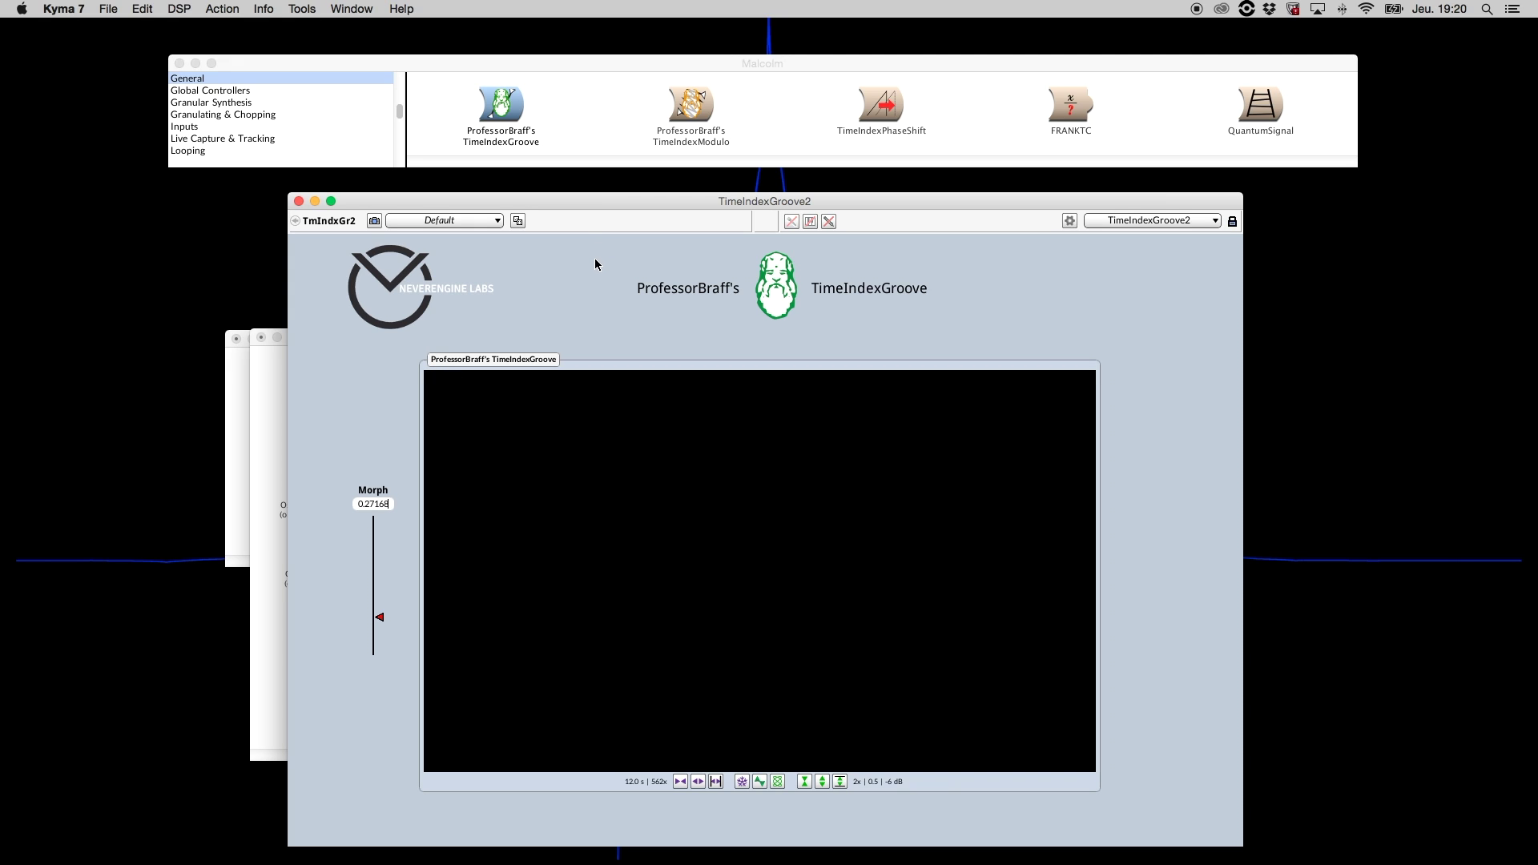
Select ProfessorBraff's TimeIndexModulo in the Malcolm window's General category and shift that window slightly
left_click(643, 67)
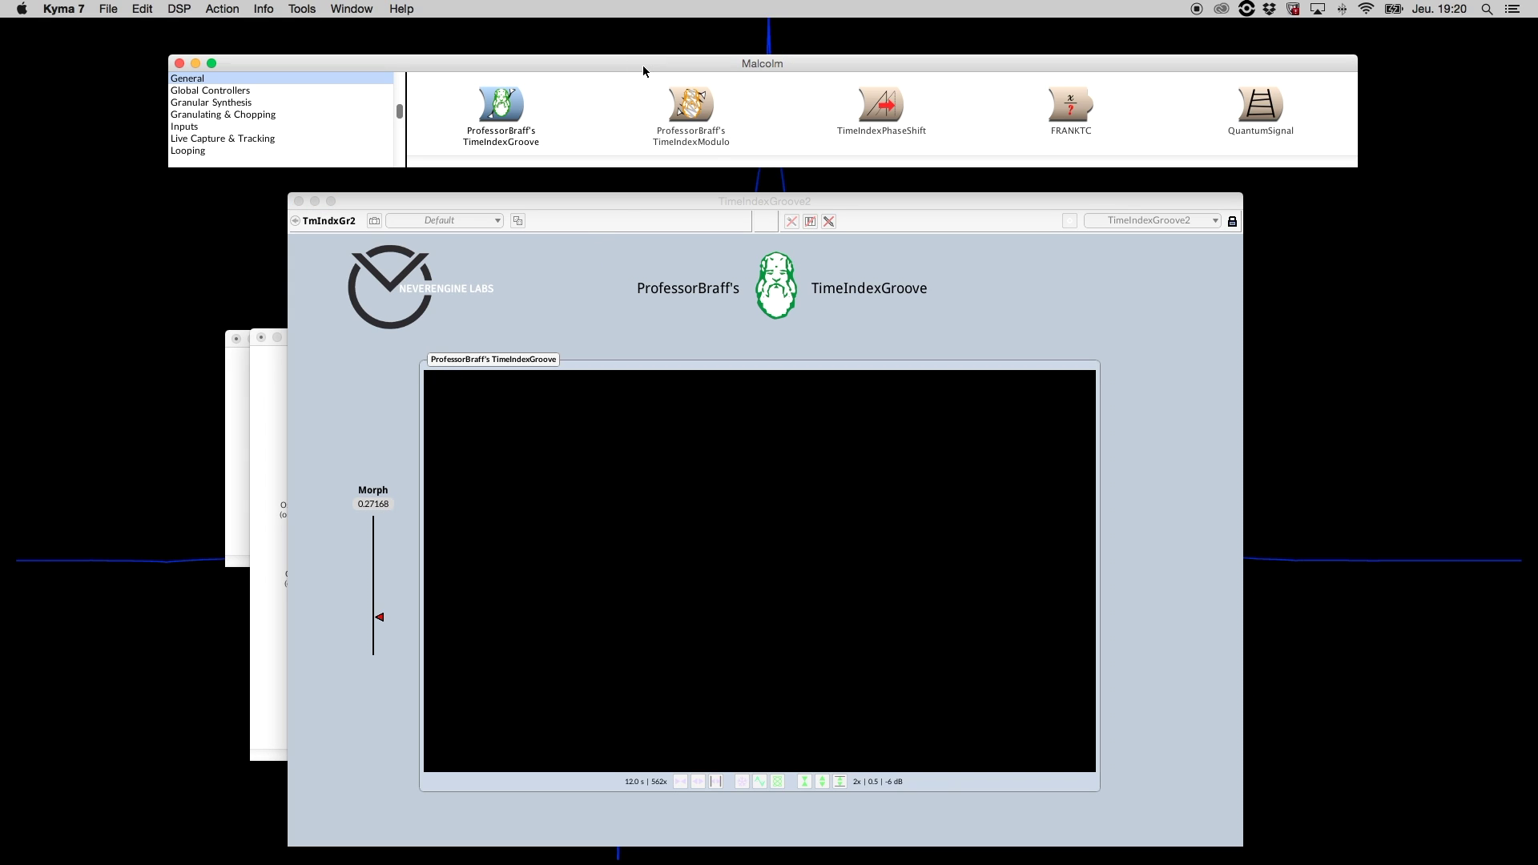
left_click(693, 108)
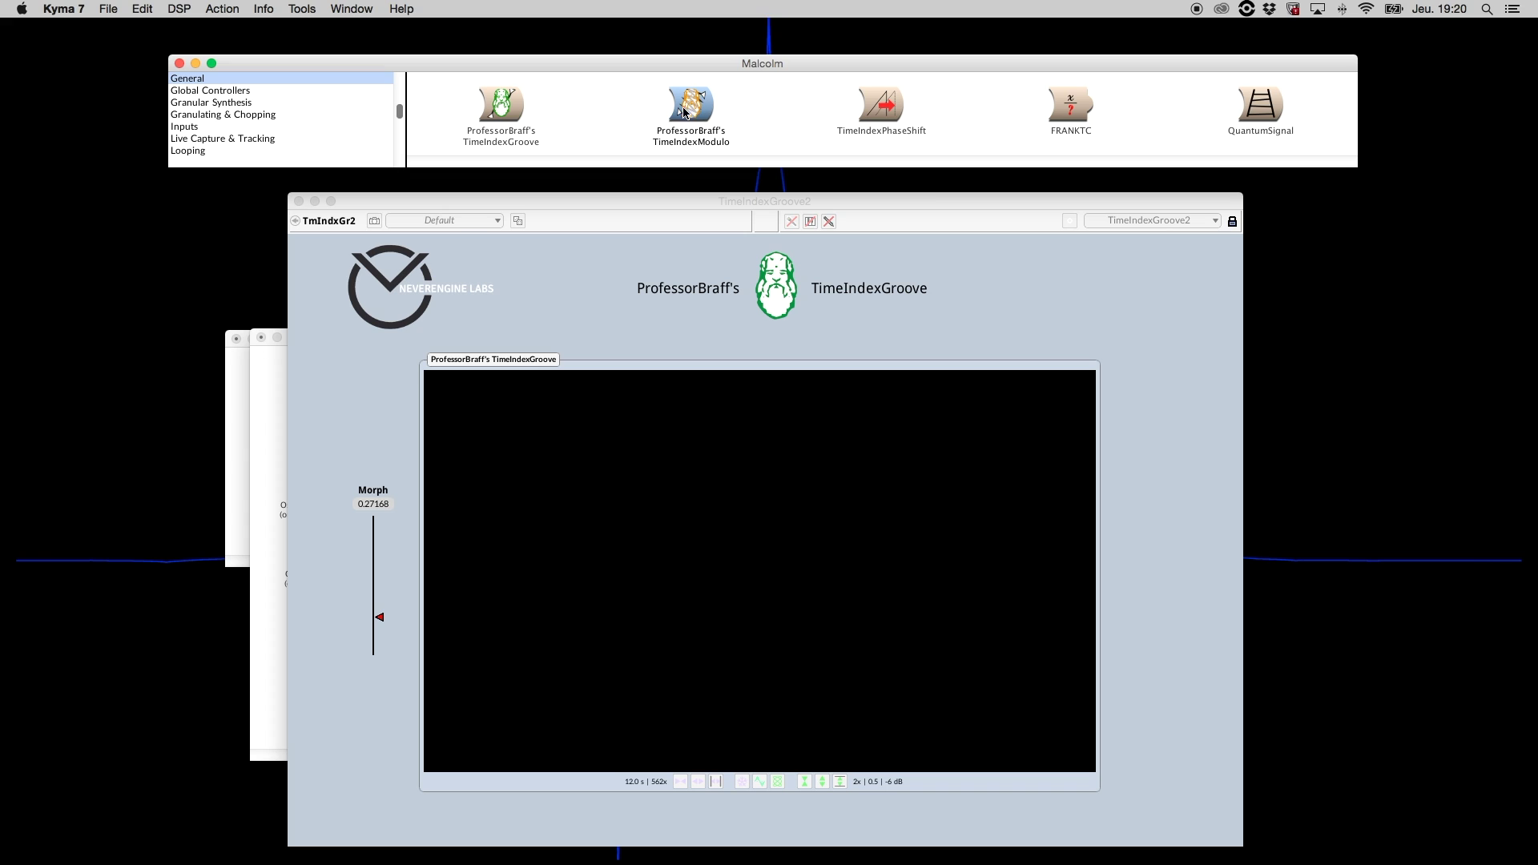
left_click_drag(623, 72, 615, 68)
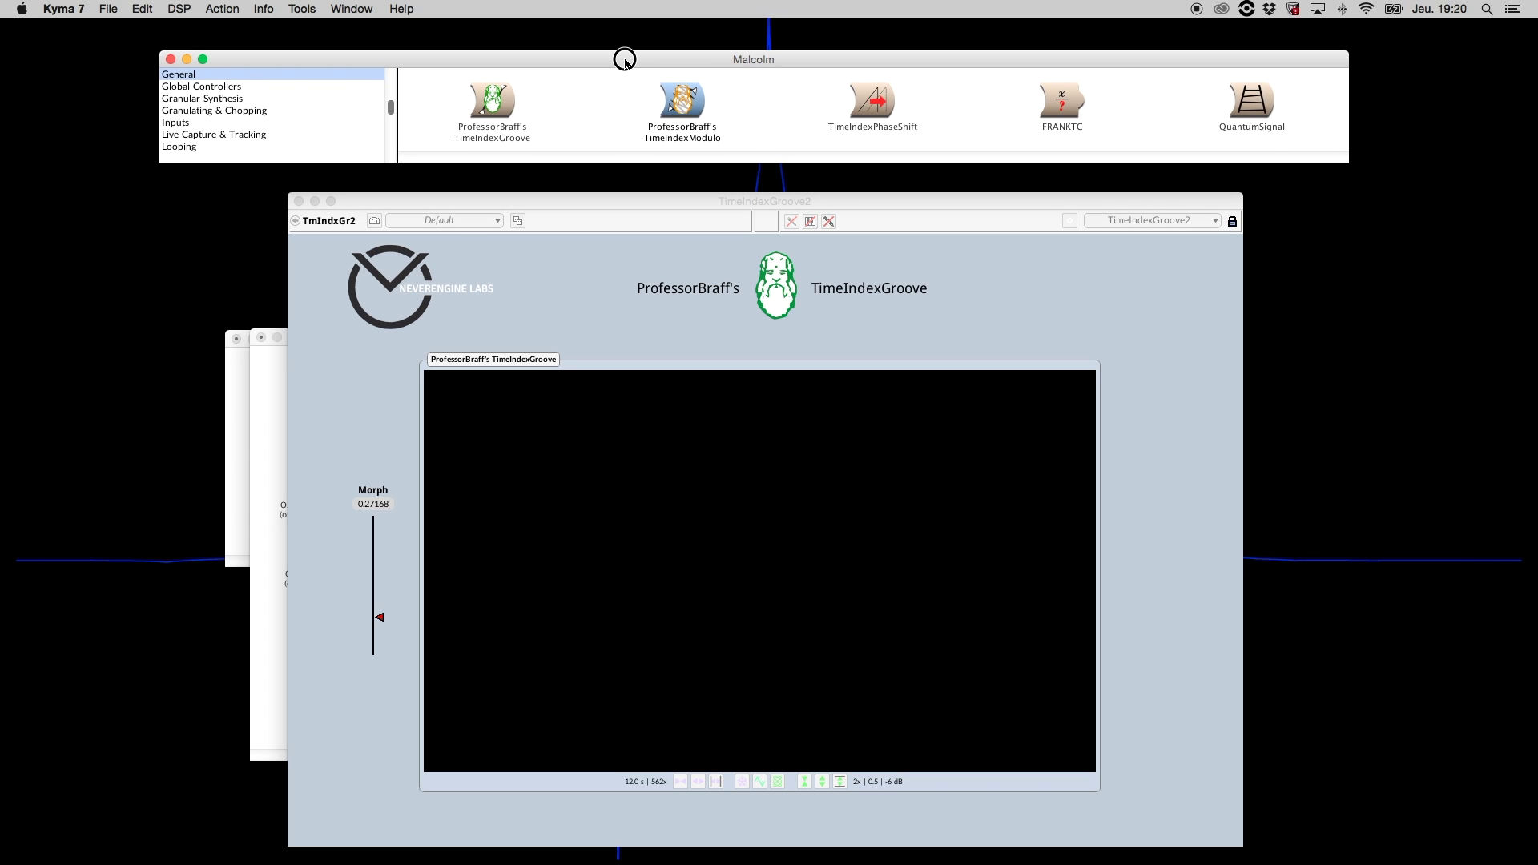
left_click(614, 200)
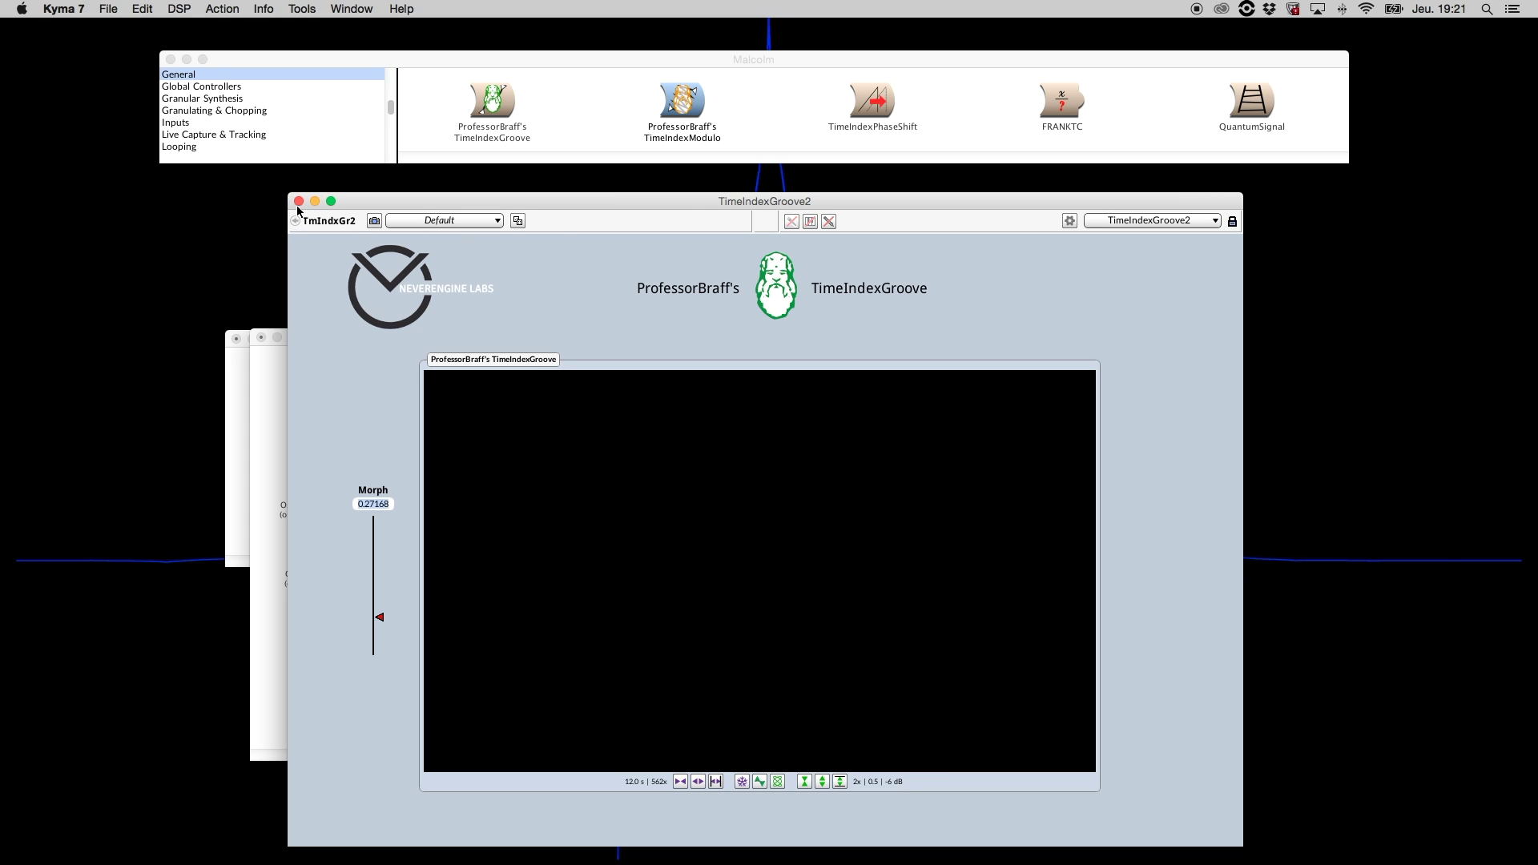
left_click(1196, 9)
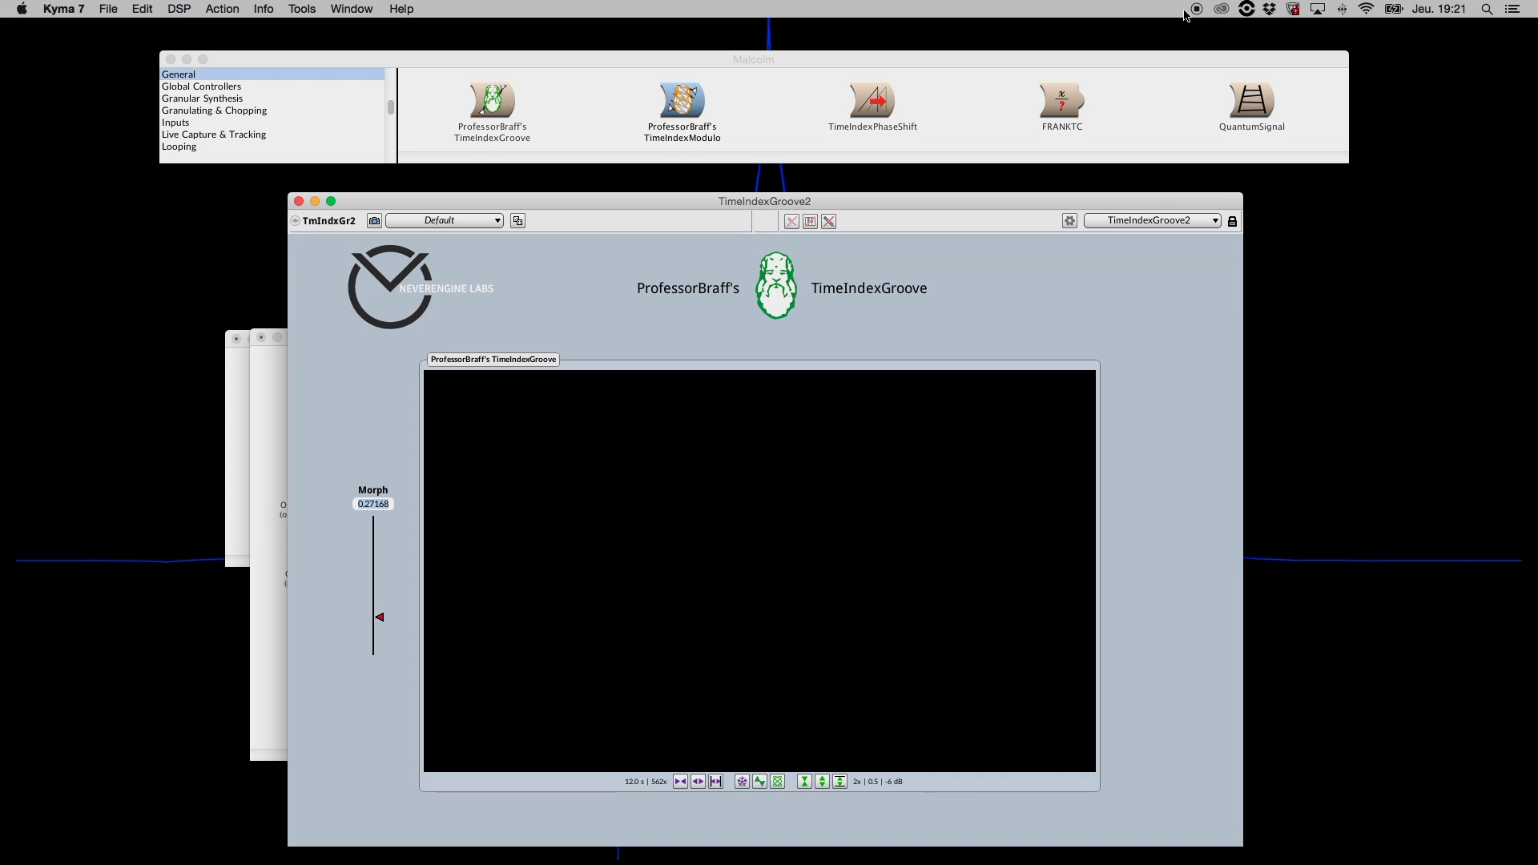